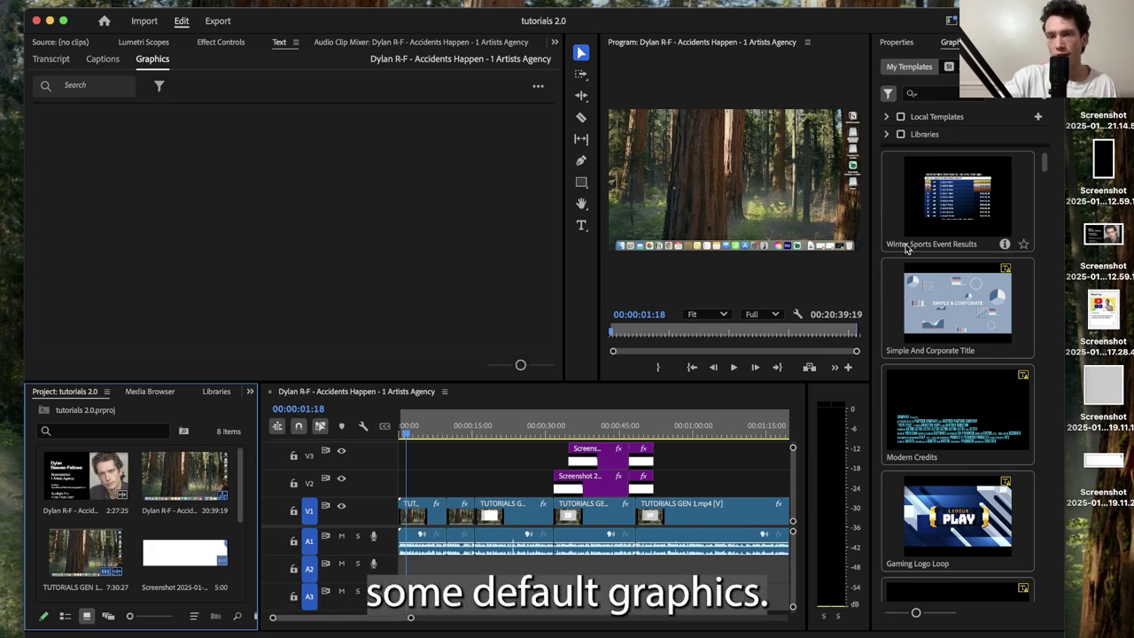
# - Browse the free Adobe Stock graphics templates, then return to My Templates, headed by Stomp Style End Card
pyautogui.scroll(-10, 957, 292)
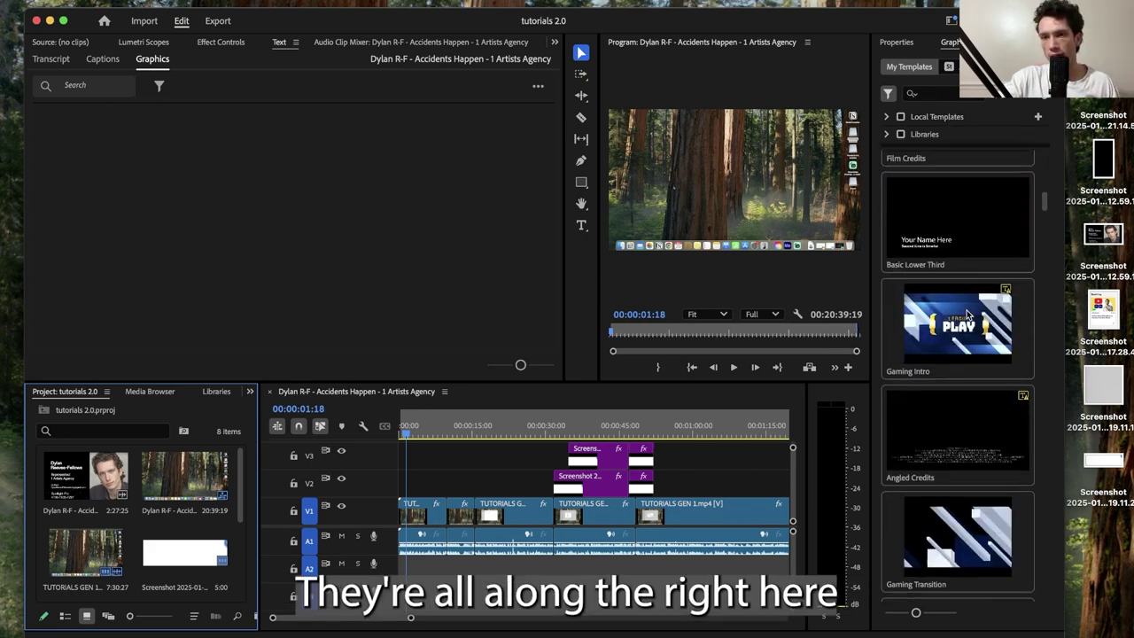
pyautogui.scroll(-5, 967, 314)
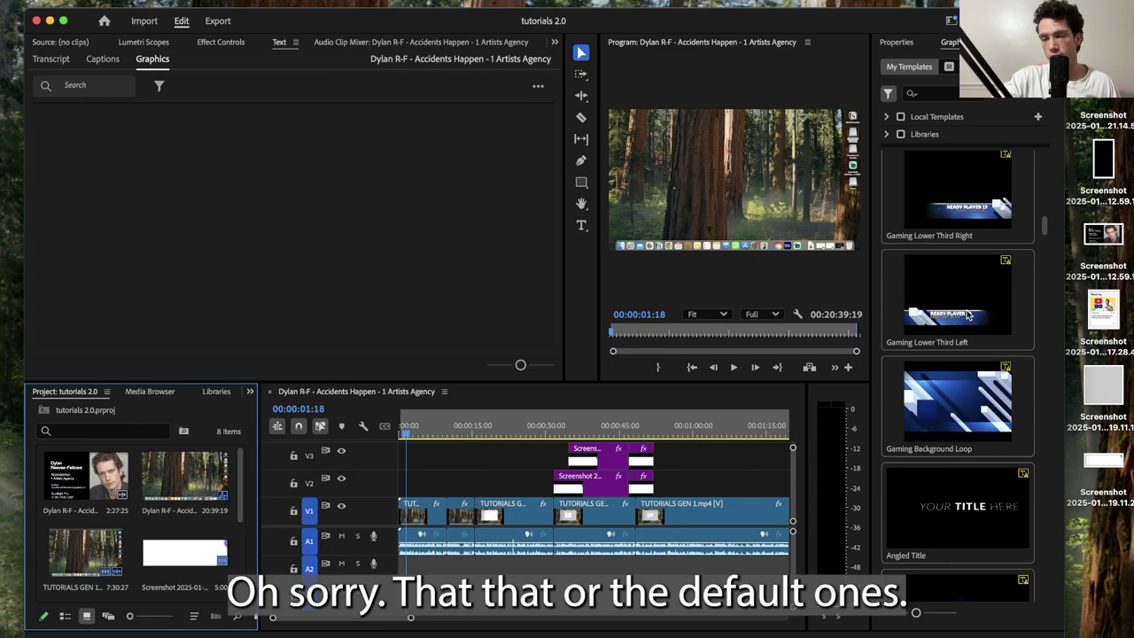
pyautogui.scroll(-5, 967, 314)
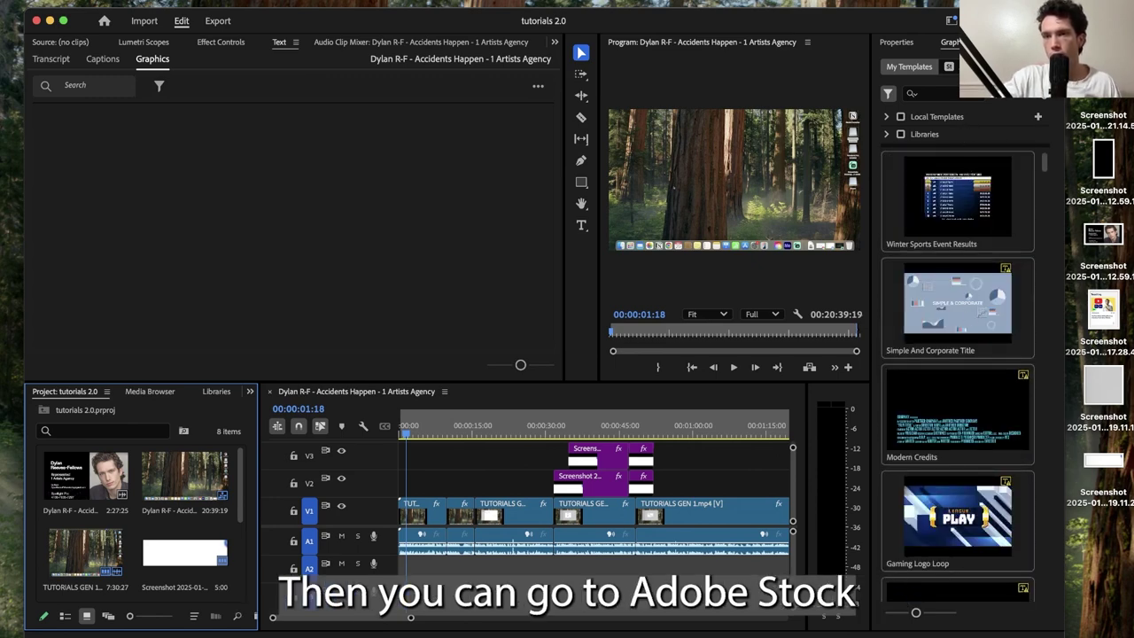
pyautogui.click(949, 66)
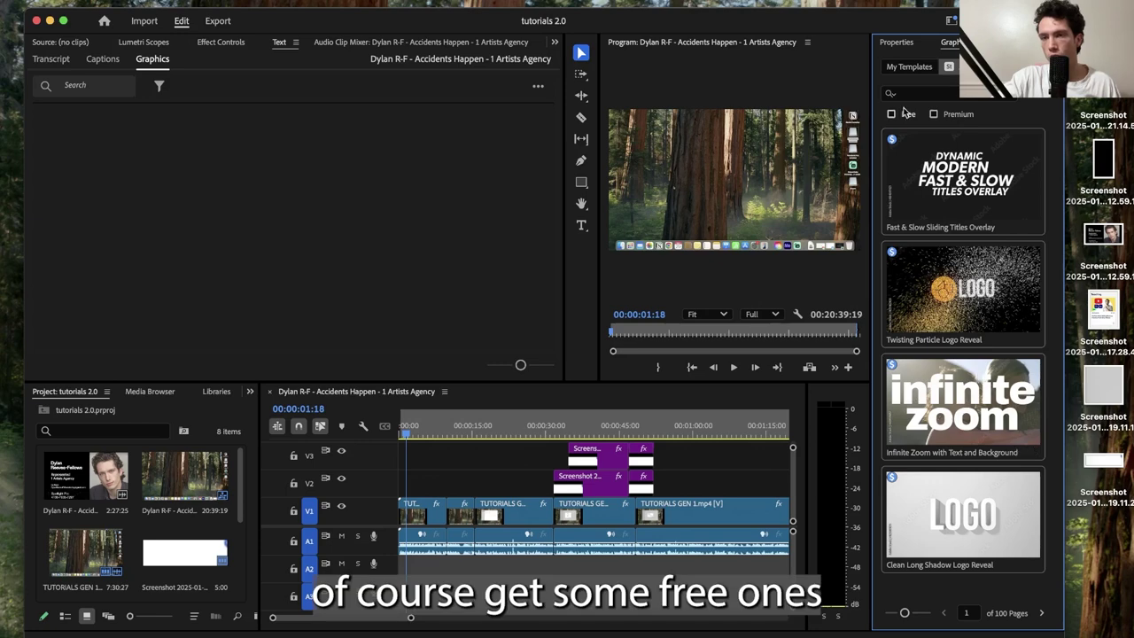
pyautogui.click(892, 114)
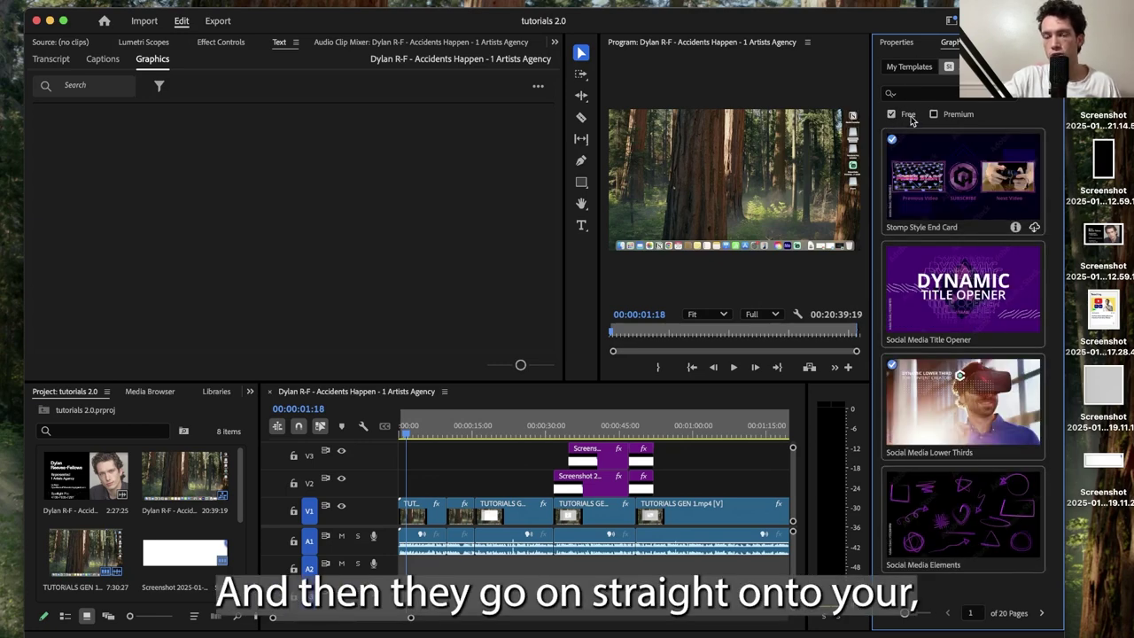
pyautogui.click(913, 67)
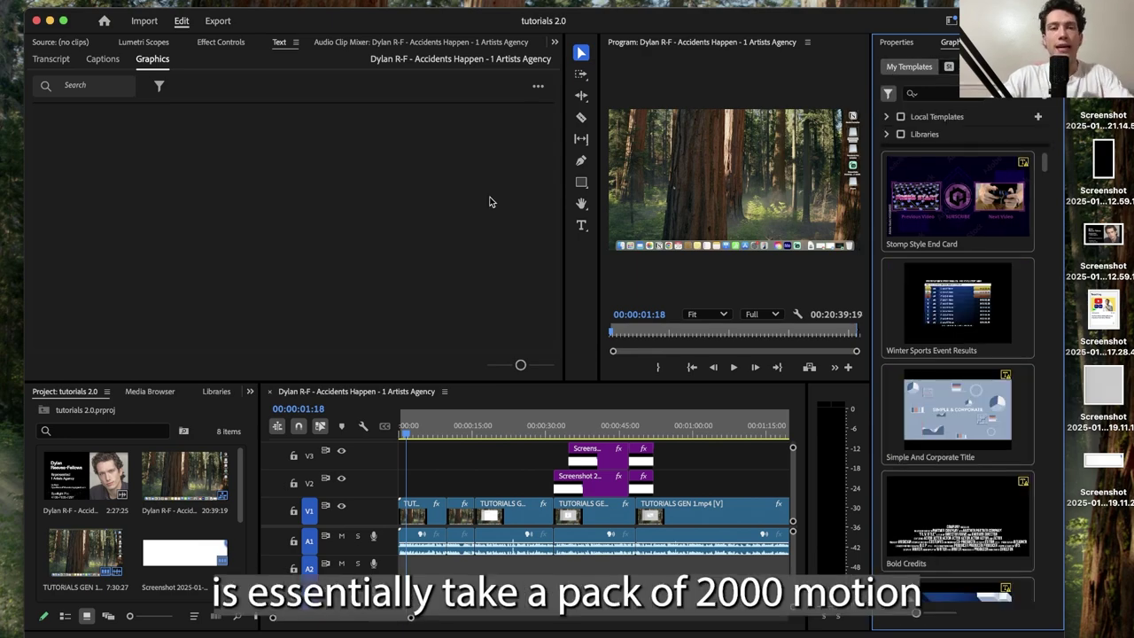
# - Watch the Graphics Pack for Premiere Pro preview on Envato Market, then download the purchased pack
pyautogui.click(49, 19)
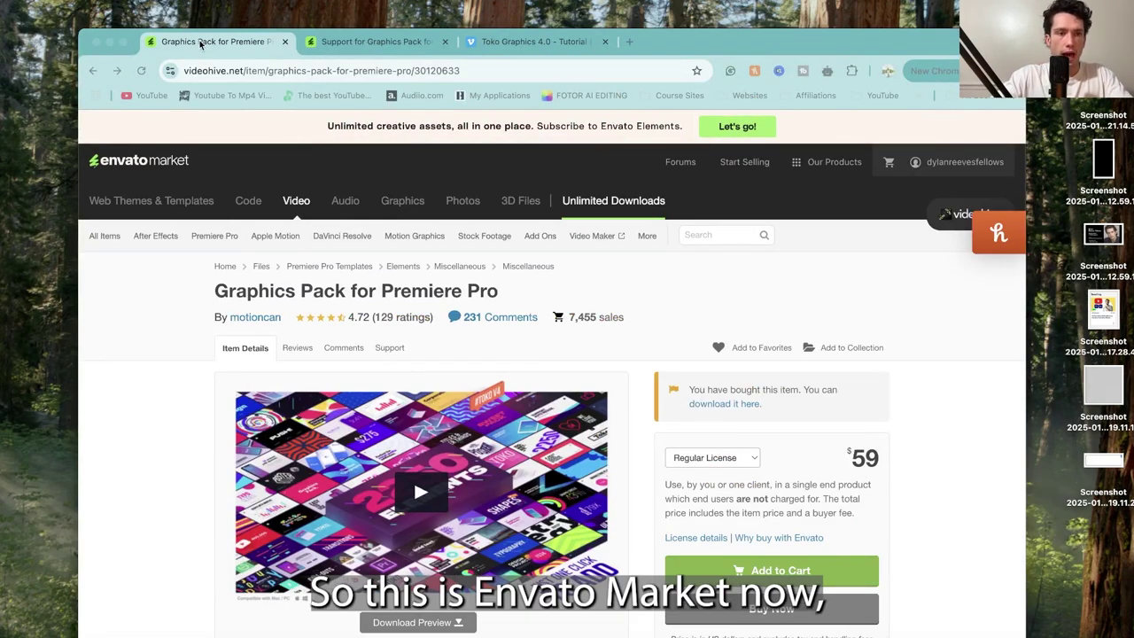
pyautogui.moveTo(200, 44); pyautogui.dragTo(200, 31)
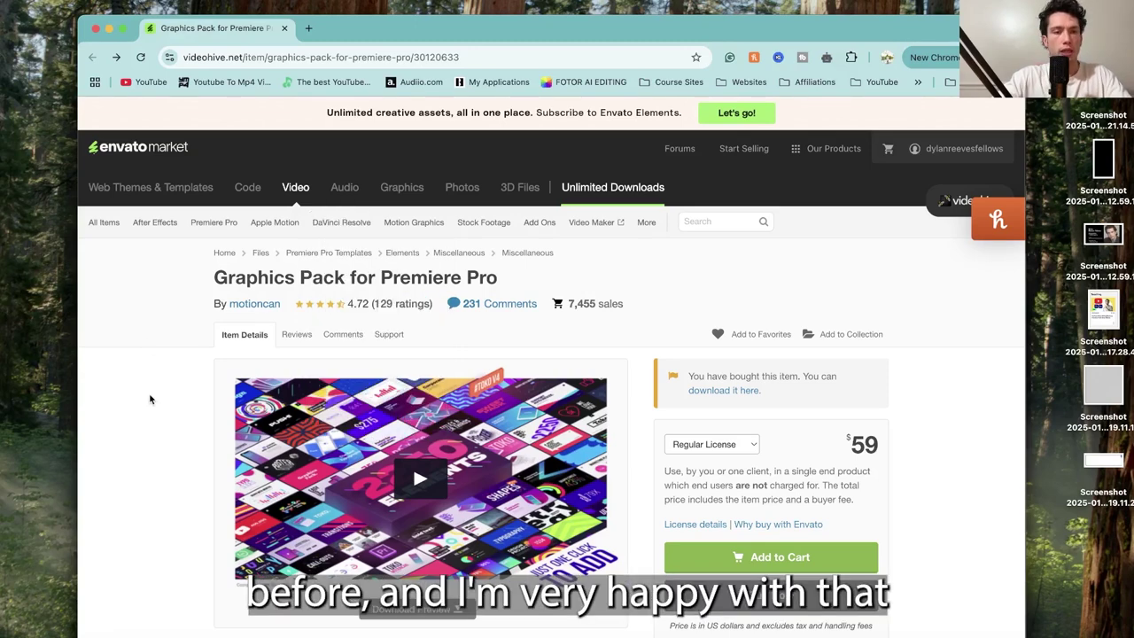
pyautogui.click(428, 477)
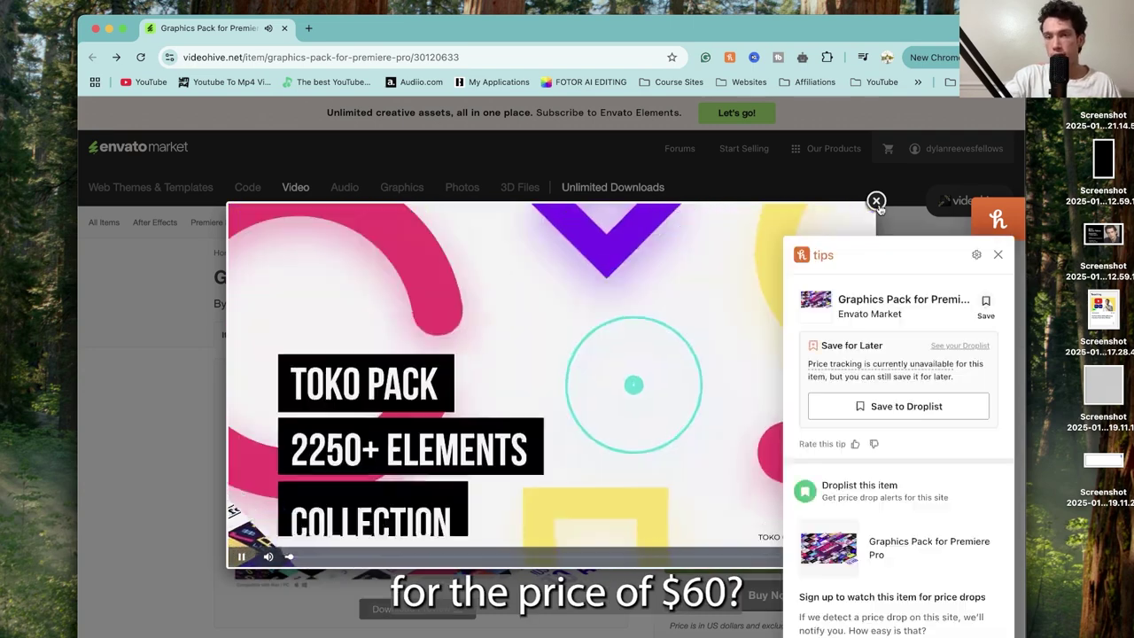
pyautogui.click(876, 200)
pyautogui.click(997, 255)
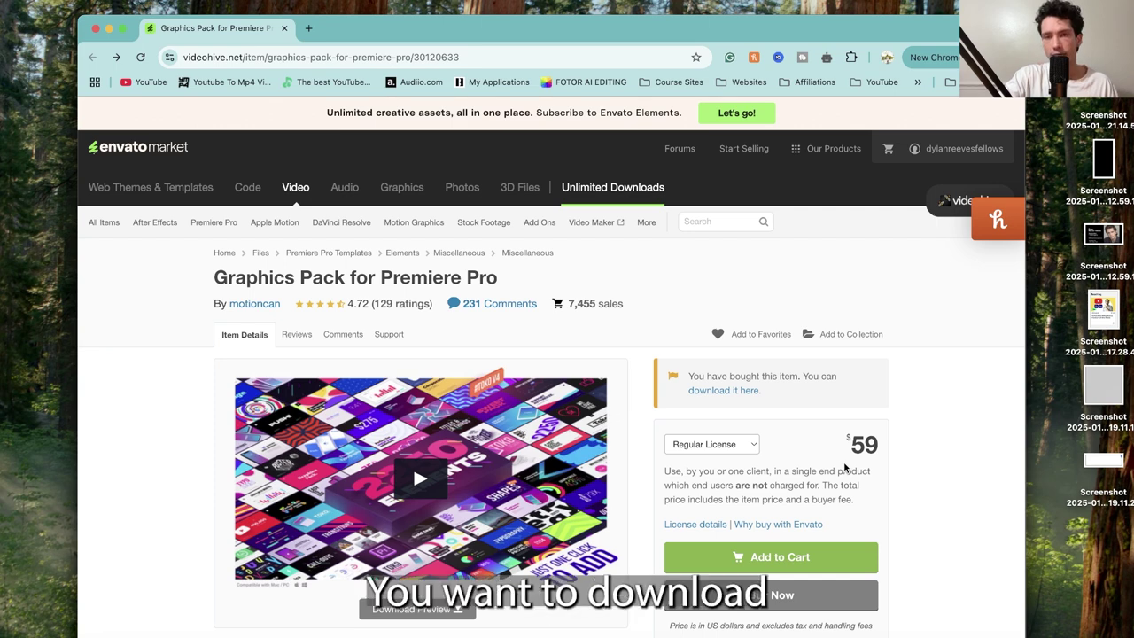
pyautogui.click(724, 390)
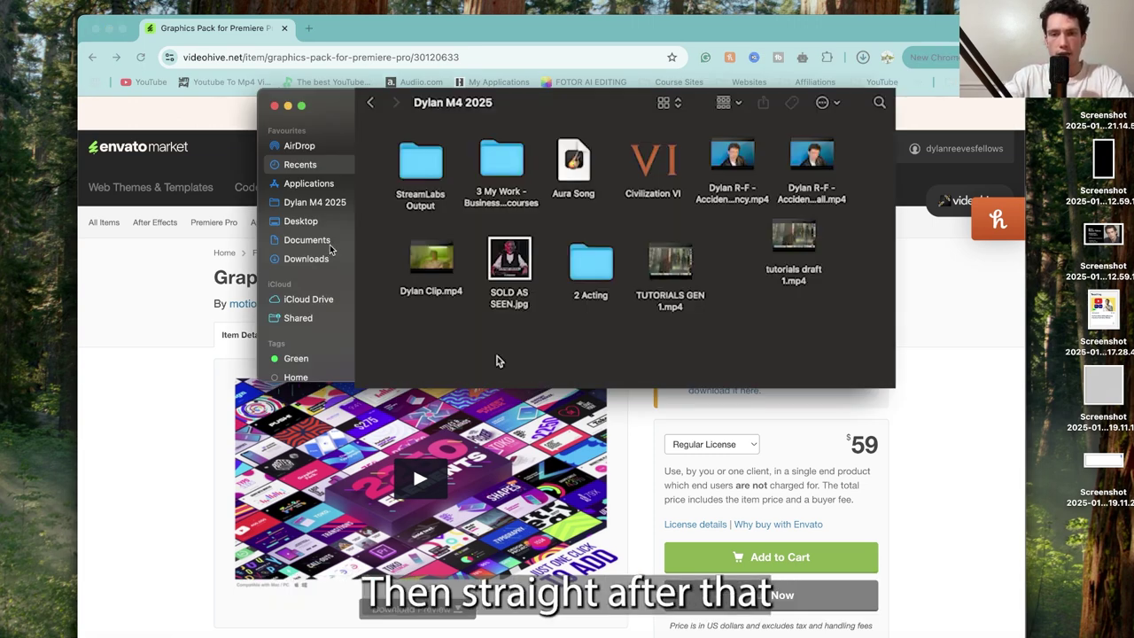
# - Create a new folder named 'MOTION GRAPHICE MOTIONBRO' in the home folder
pyautogui.click(310, 203)
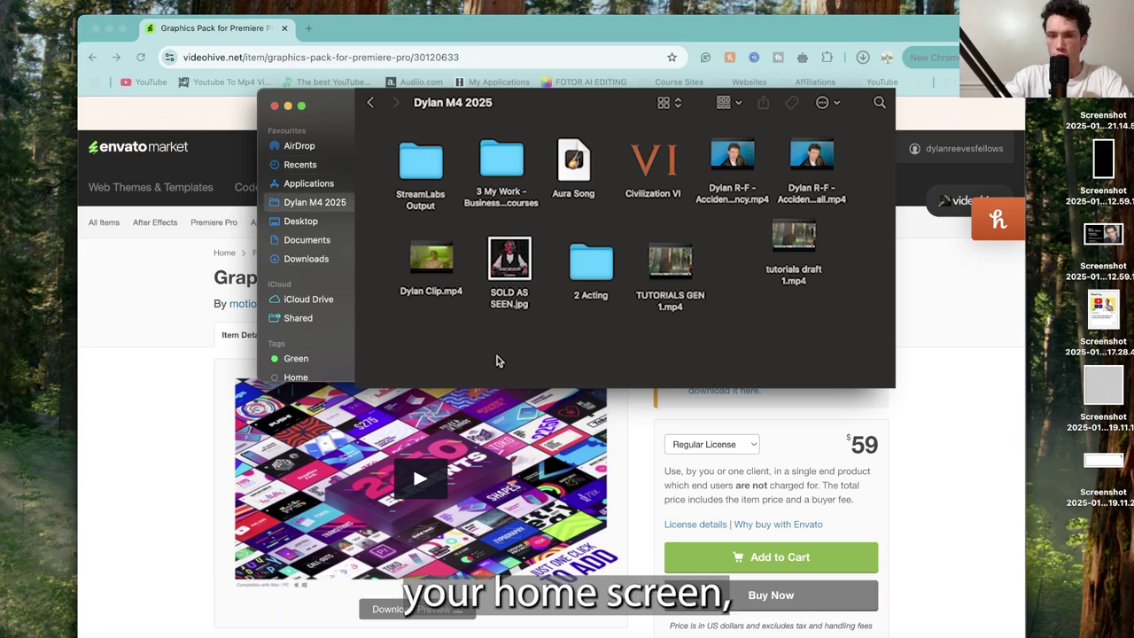
pyautogui.rightClick(496, 360)
pyautogui.press('Escape')
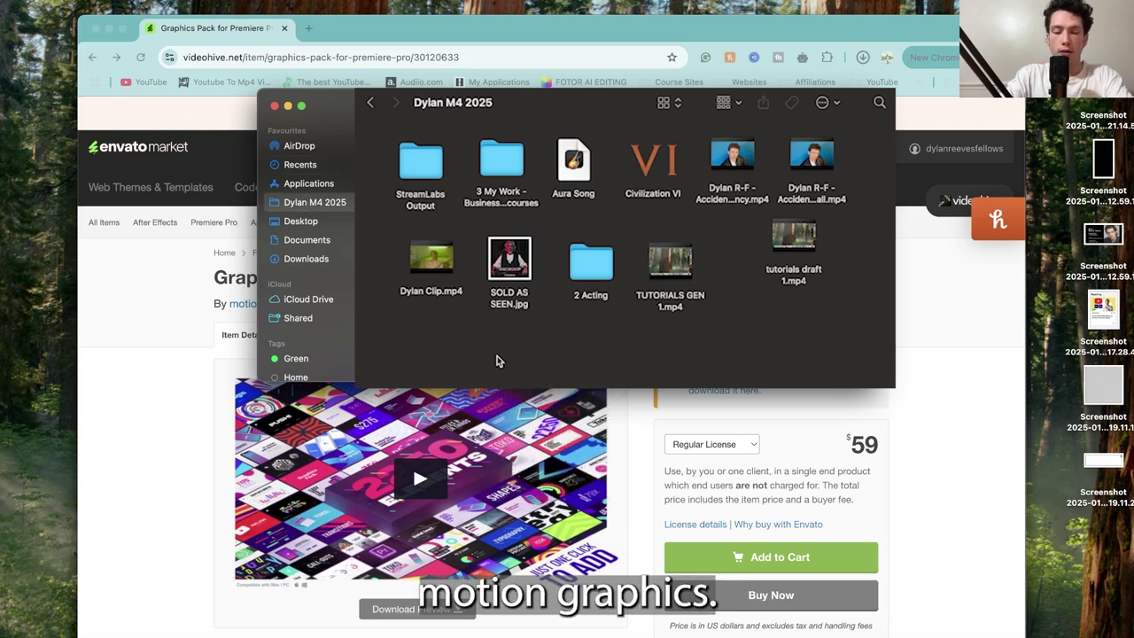
pyautogui.press('super+shift+n')
pyautogui.write('MOTION GRAPHIC')
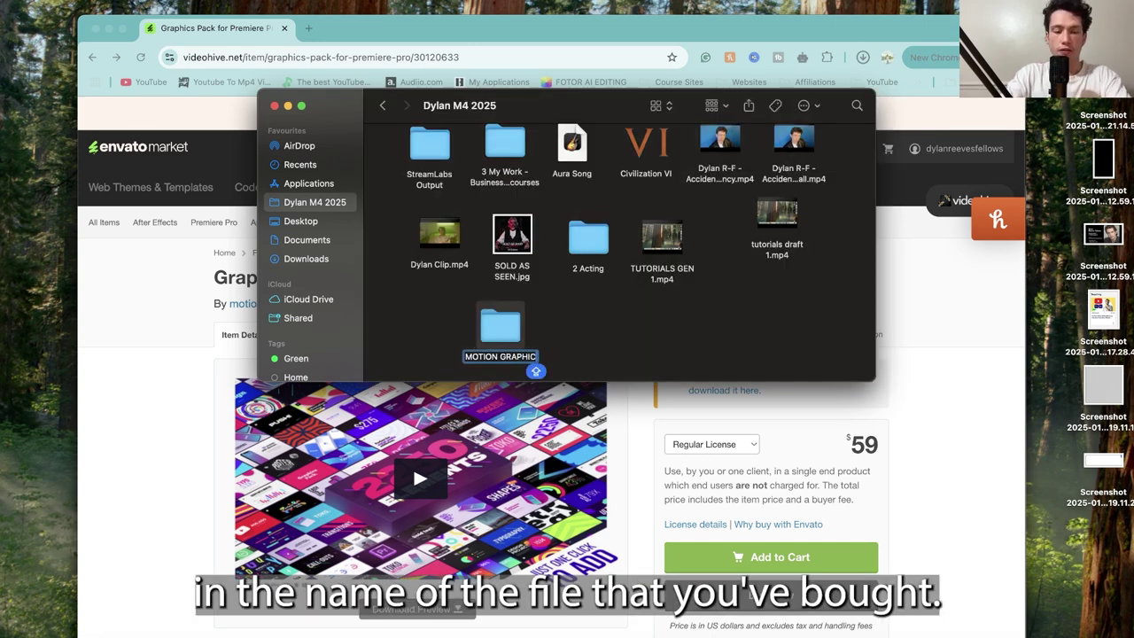
pyautogui.write('E')
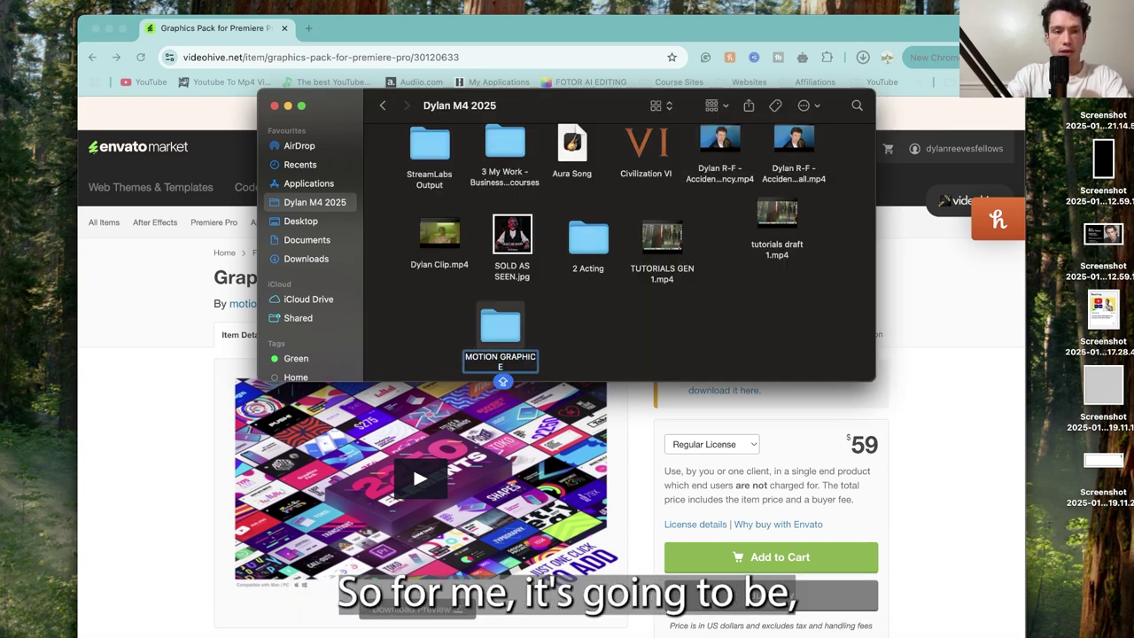
pyautogui.write(' MOTIONBRO')
pyautogui.press('Return')
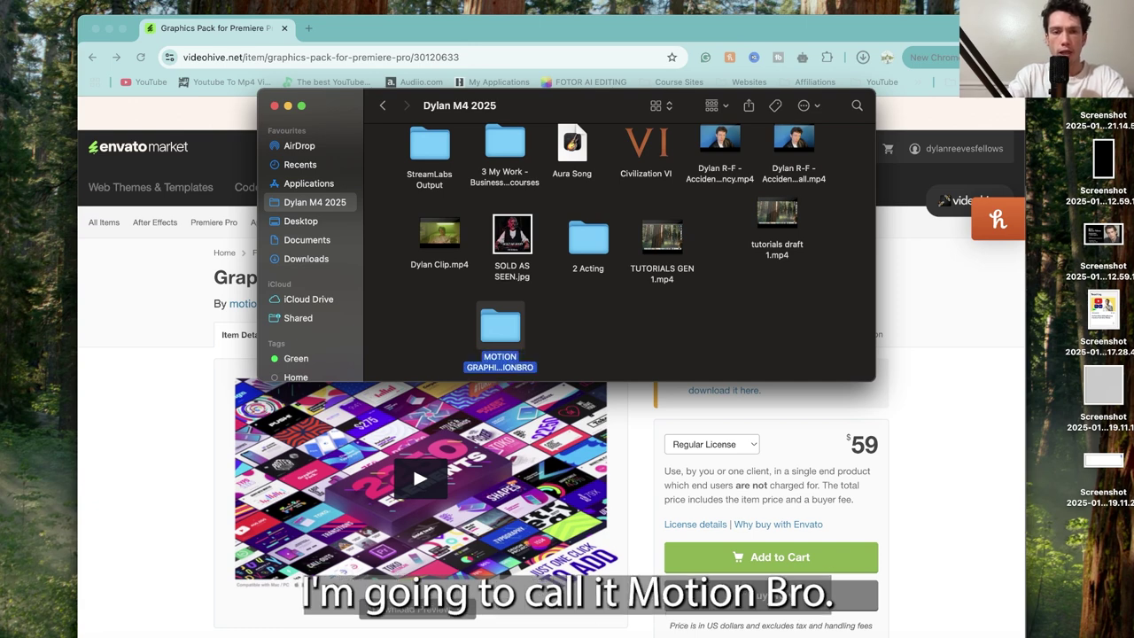
# - Check the pack's download in Downloads and move POWERLINE.psd to the top-left
pyautogui.click(305, 258)
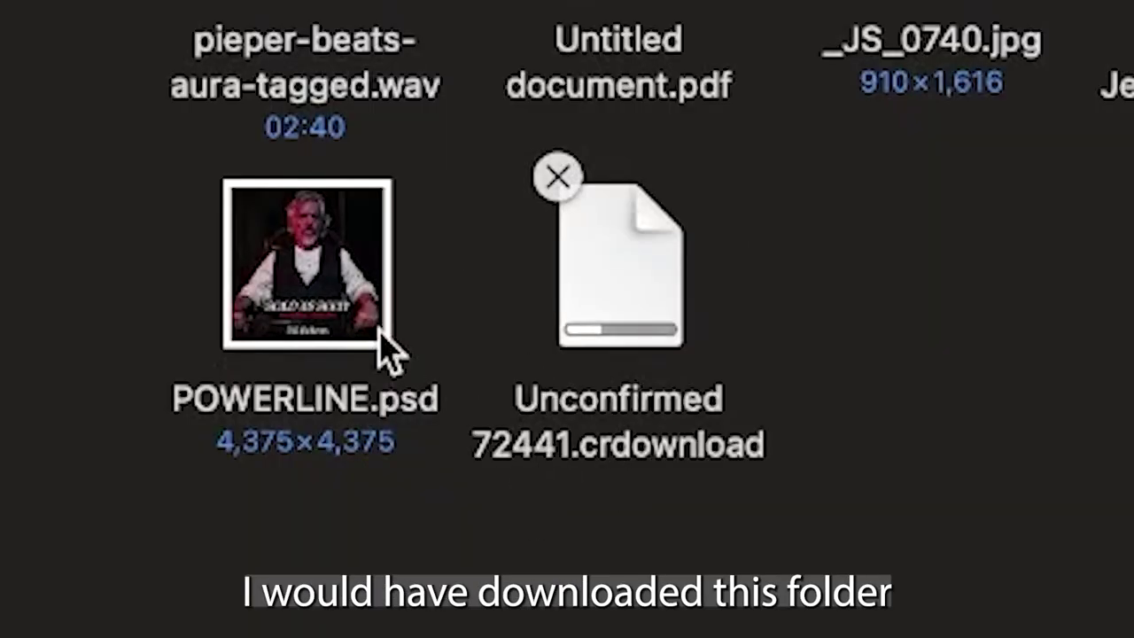
pyautogui.moveTo(523, 242); pyautogui.dragTo(461, 160)
pyautogui.moveTo(127, 4); pyautogui.dragTo(53, 12)
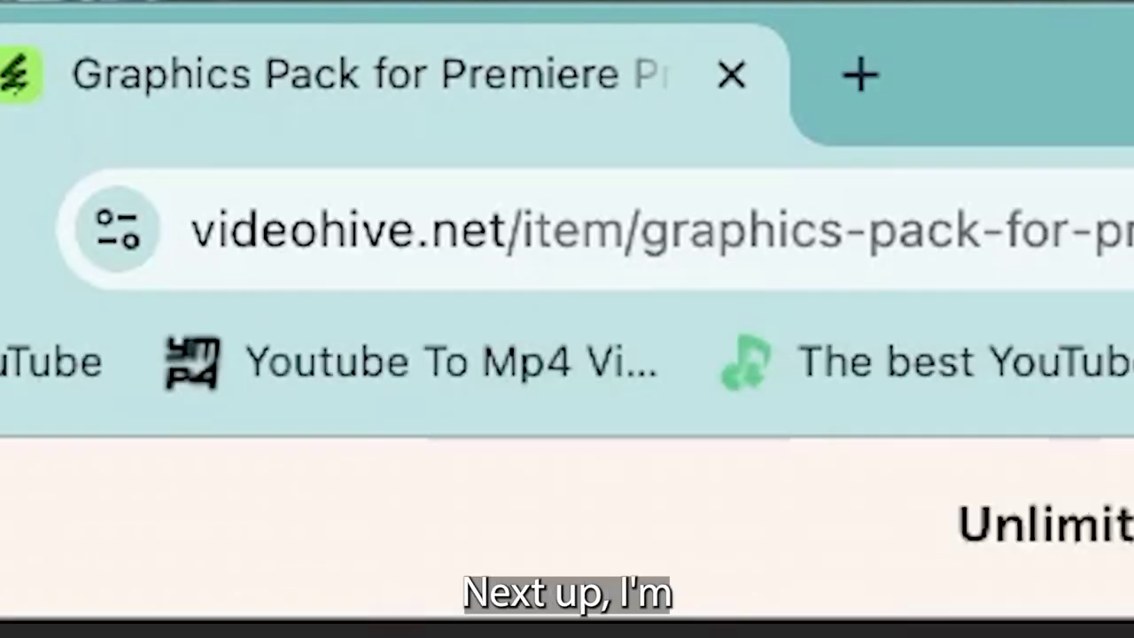
# - Search 'Adobe creative' in a new Chrome tab and open the Adobe Creative Cloud site
pyautogui.click(856, 78)
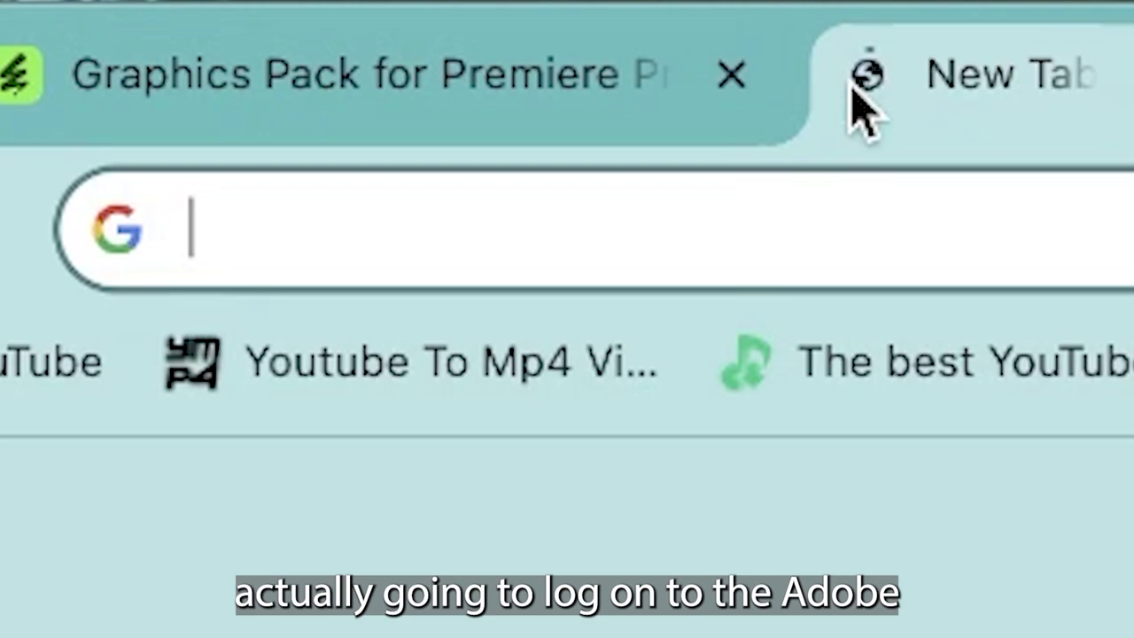
pyautogui.write('Adobe creative cloud')
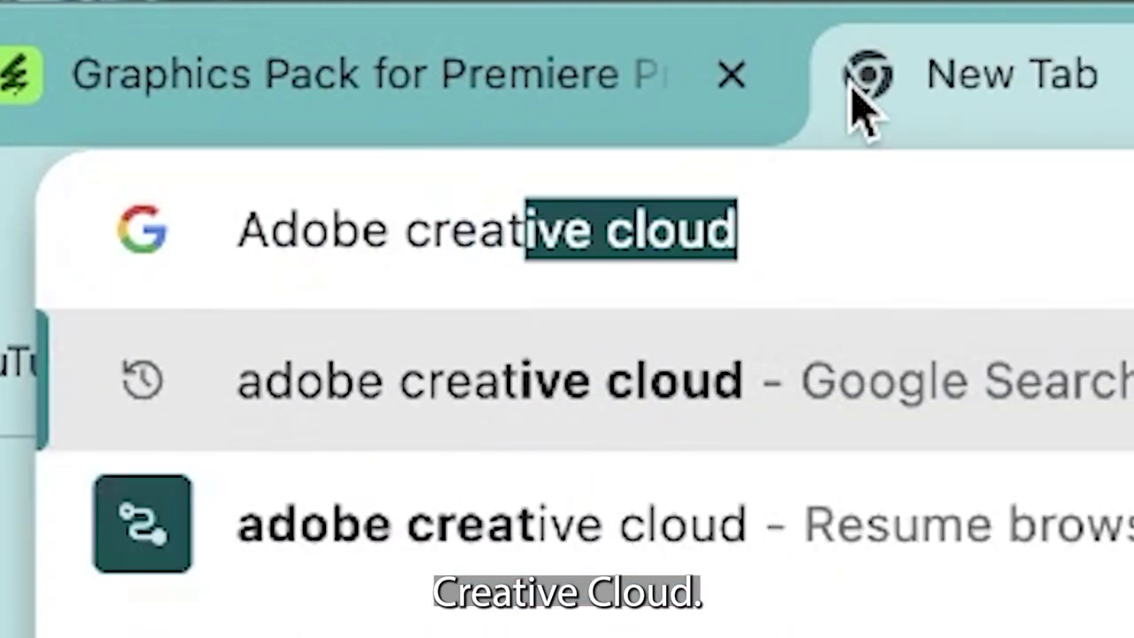
pyautogui.press('Return')
pyautogui.click(289, 498)
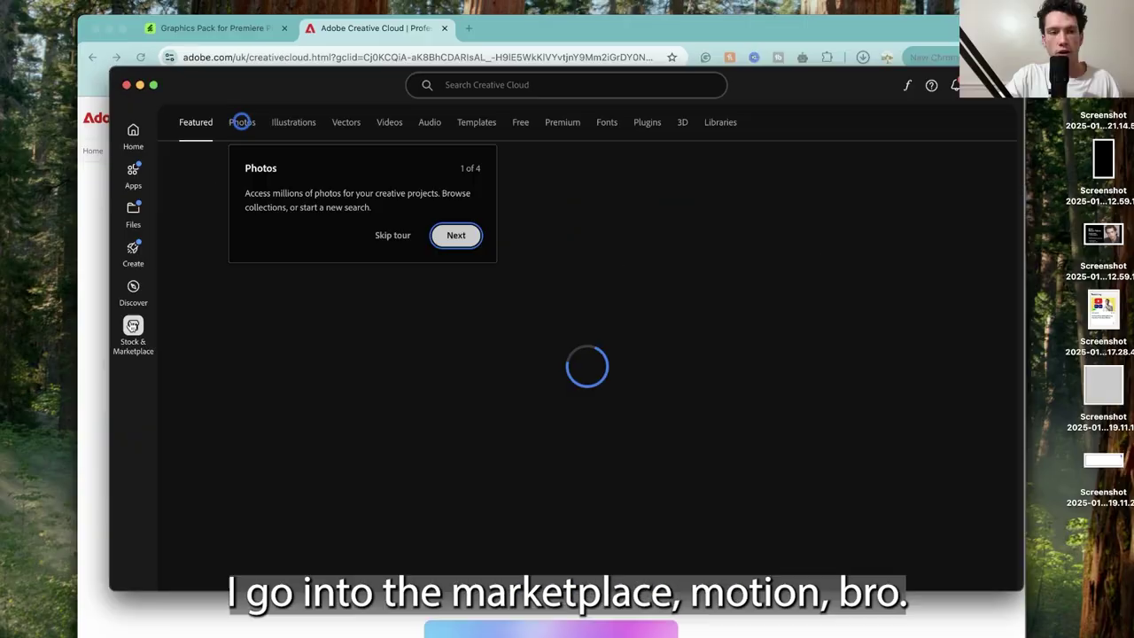
# - Search Stock & Marketplace for 'motionbro' and open the Motion Bro plugin's details
pyautogui.click(48, 438)
pyautogui.press('super+f')
pyautogui.write('motion')
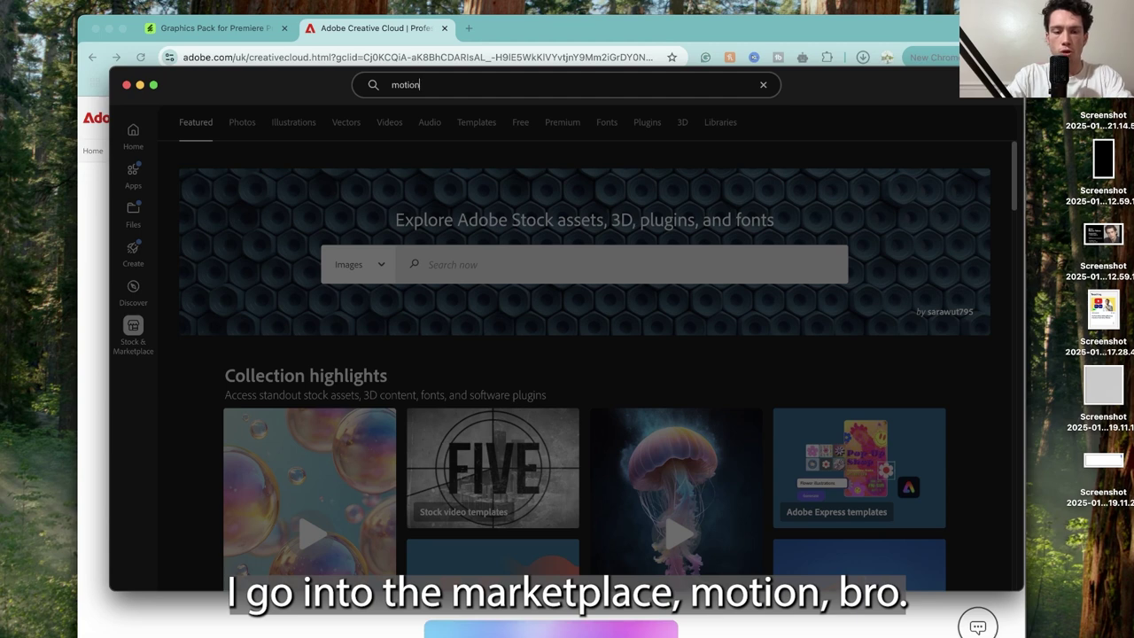
pyautogui.write('bro')
pyautogui.press('Return')
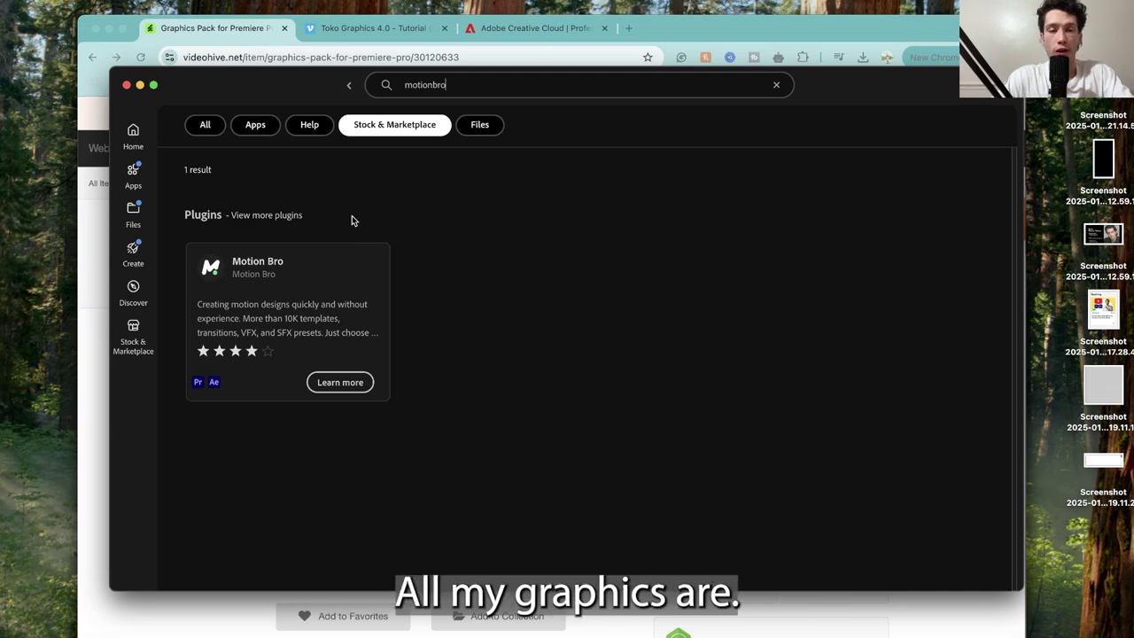
pyautogui.click(246, 264)
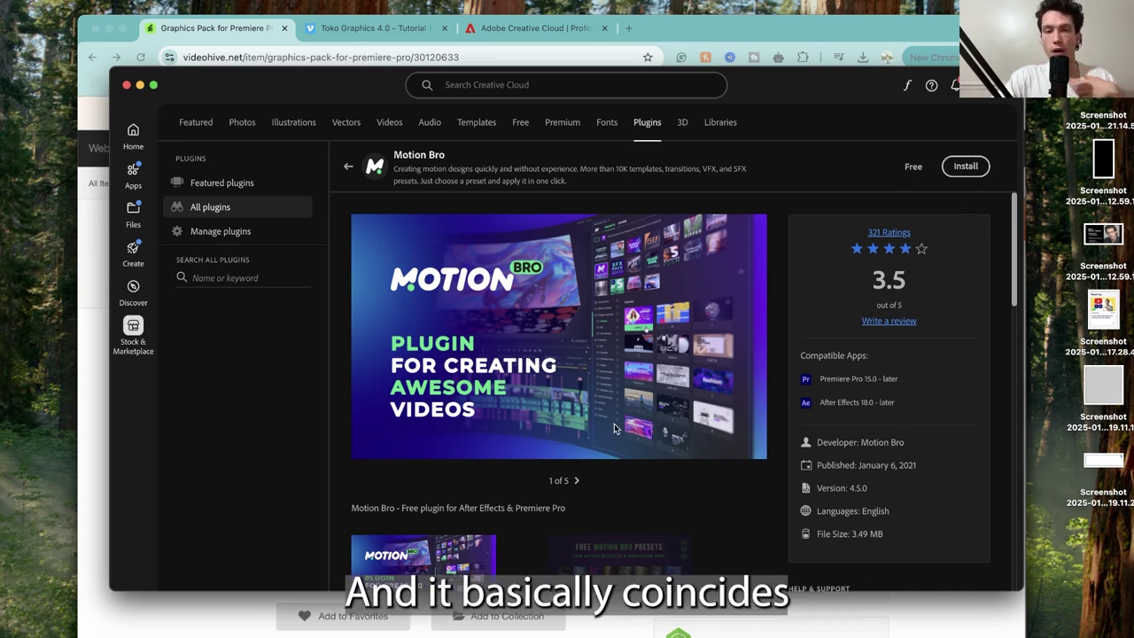
# - Install the Motion Bro plugin, confirming Okay to close the other applications
pyautogui.scroll(-5, 631, 295)
pyautogui.scroll(-2, 631, 295)
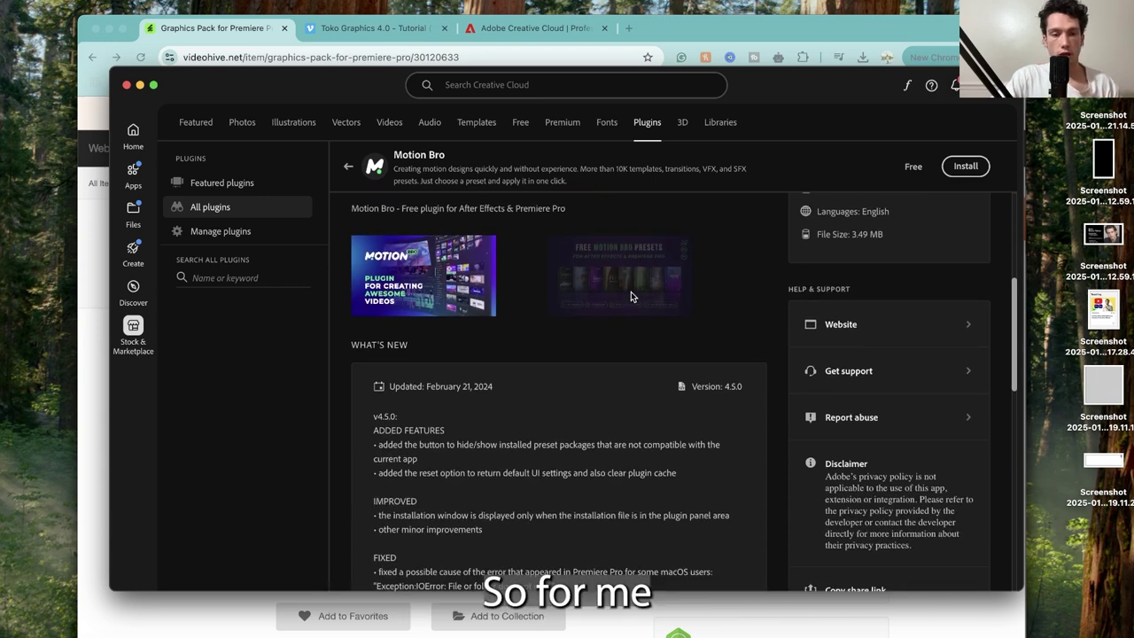
pyautogui.click(965, 166)
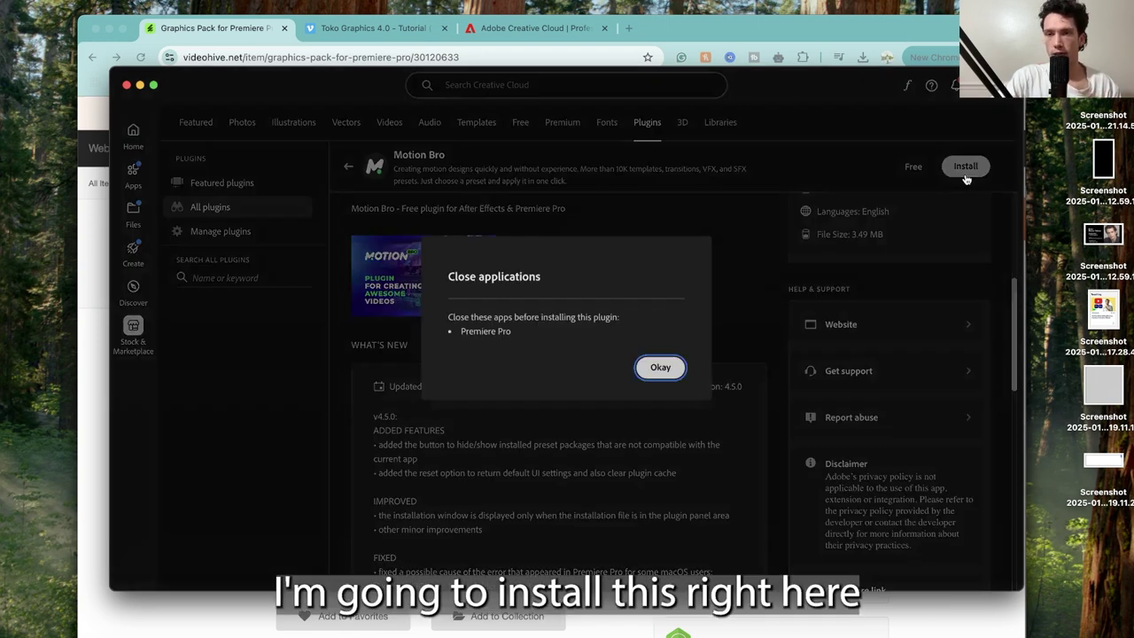
pyautogui.click(664, 368)
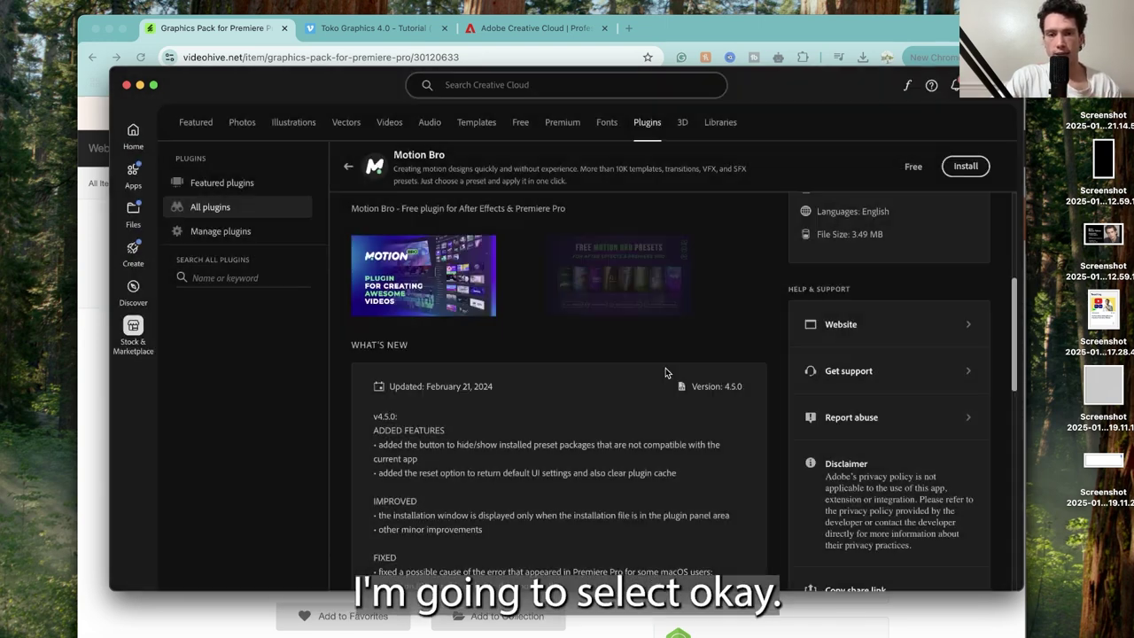
pyautogui.click(961, 170)
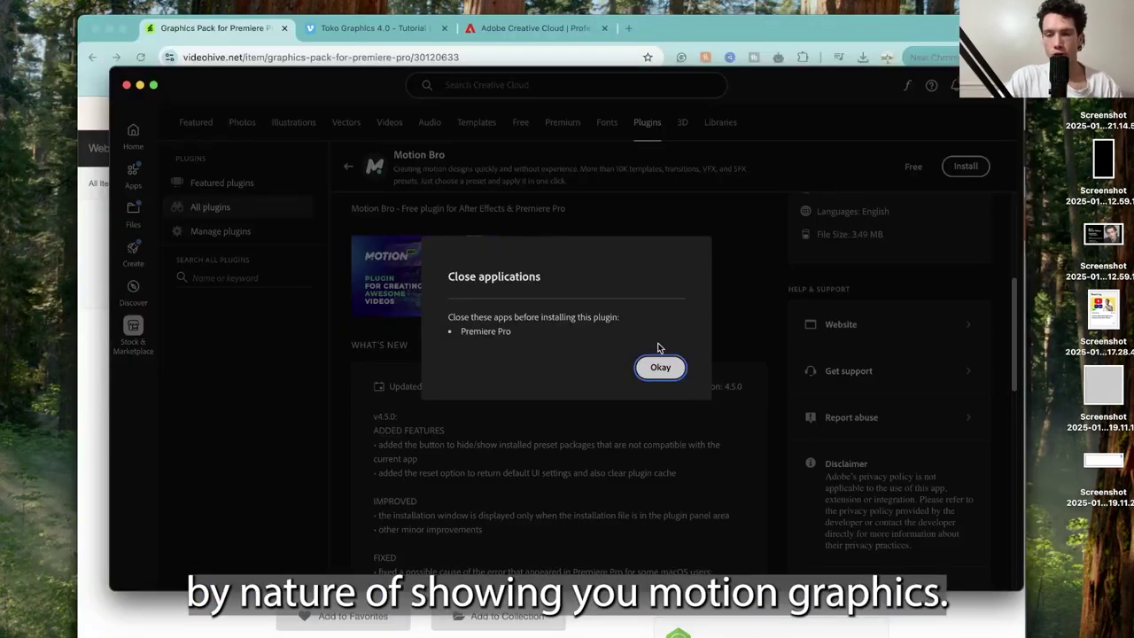
pyautogui.click(659, 368)
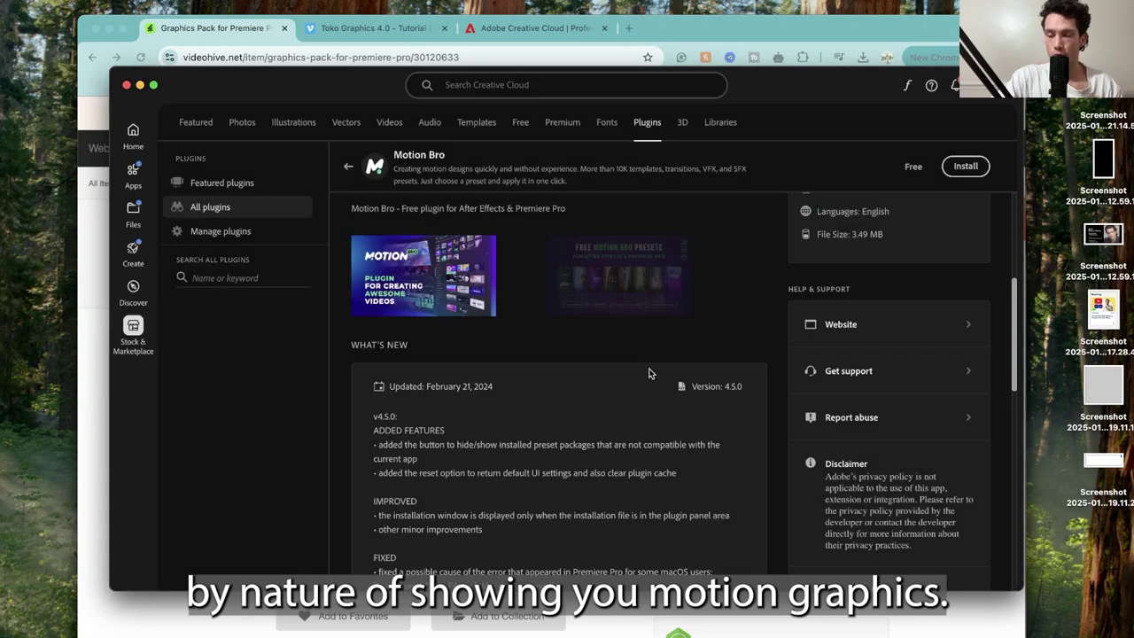
pyautogui.click(965, 166)
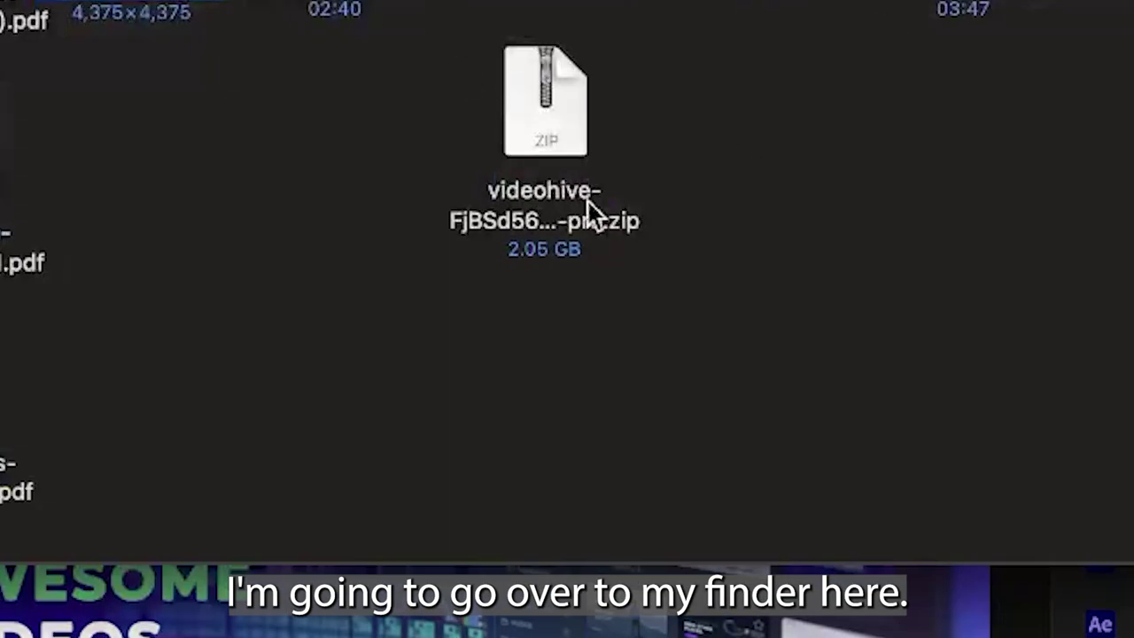
# - Move the videohive zip into MOTION GRAPHIC MOTIONBRO, extract it, and open the Toko Graphics 4.2 folder
pyautogui.moveTo(546, 105); pyautogui.dragTo(53, 133)
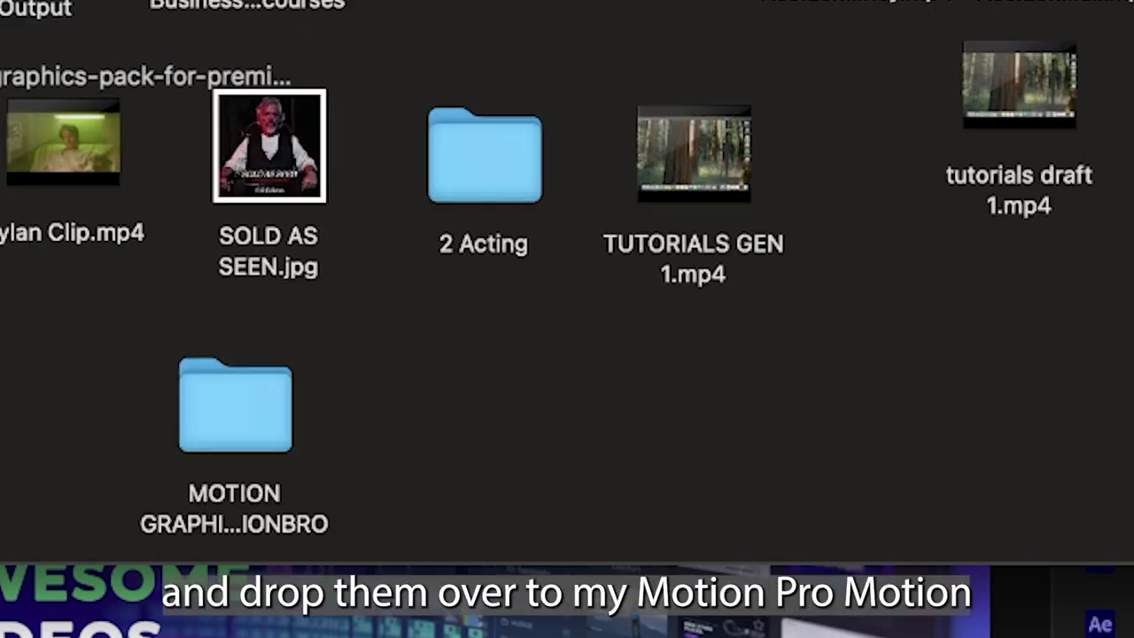
pyautogui.moveTo(496, 339); pyautogui.dragTo(414, 157)
pyautogui.doubleClick(412, 159)
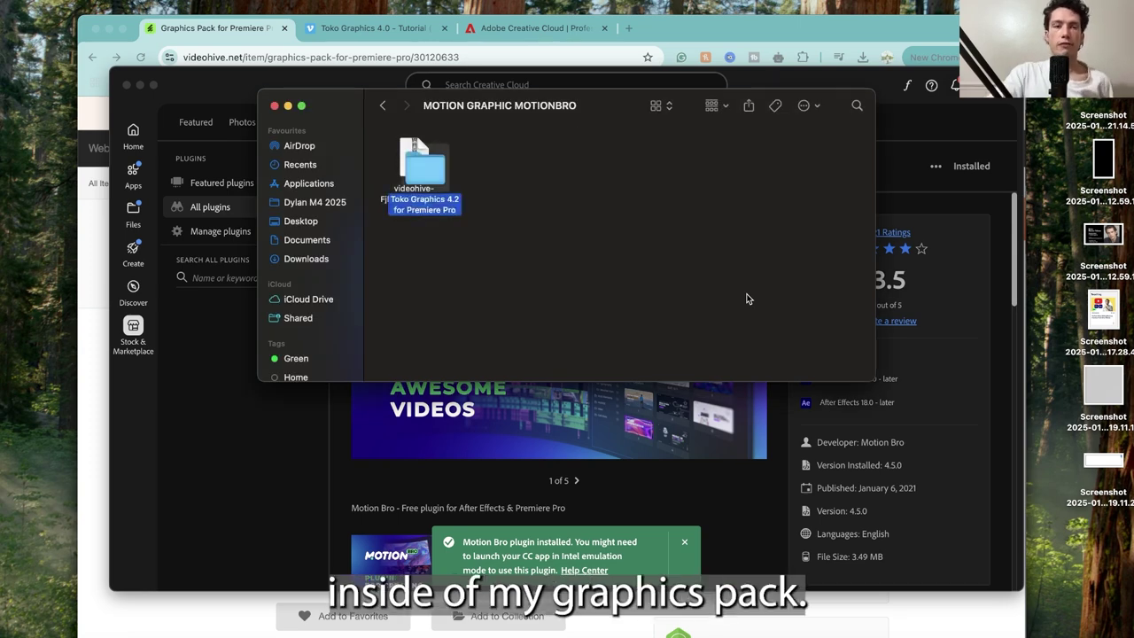
pyautogui.moveTo(429, 163); pyautogui.dragTo(502, 161)
pyautogui.doubleClick(503, 161)
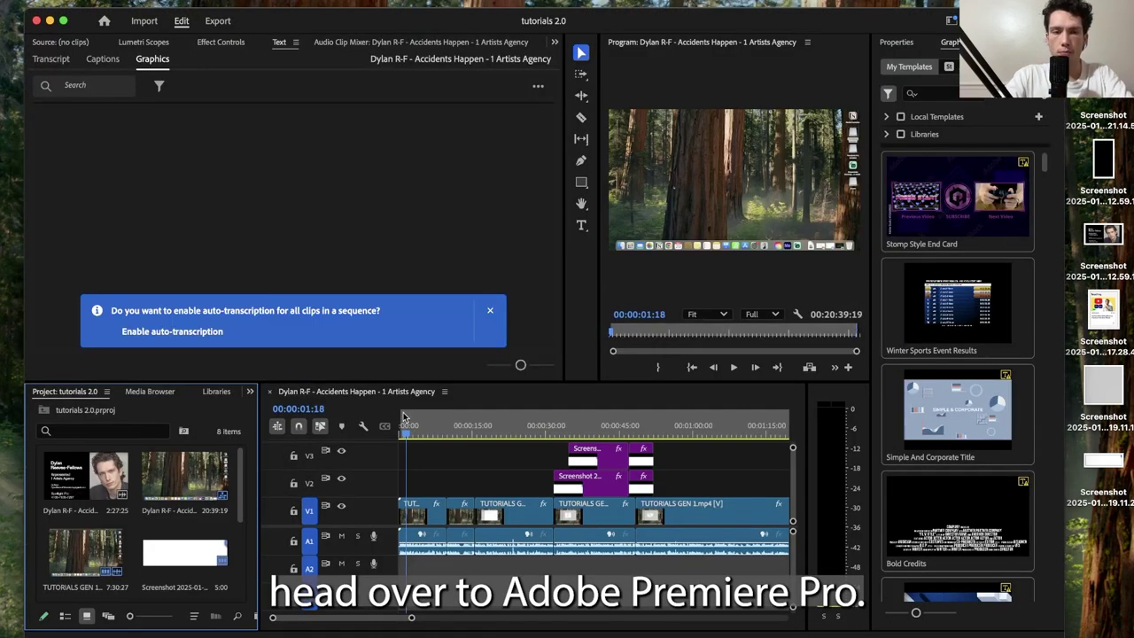
# - Open the Motion Bro 4.5.0 panel from Window > Extensions
pyautogui.press('-')
pyautogui.press('-')
pyautogui.press('-')
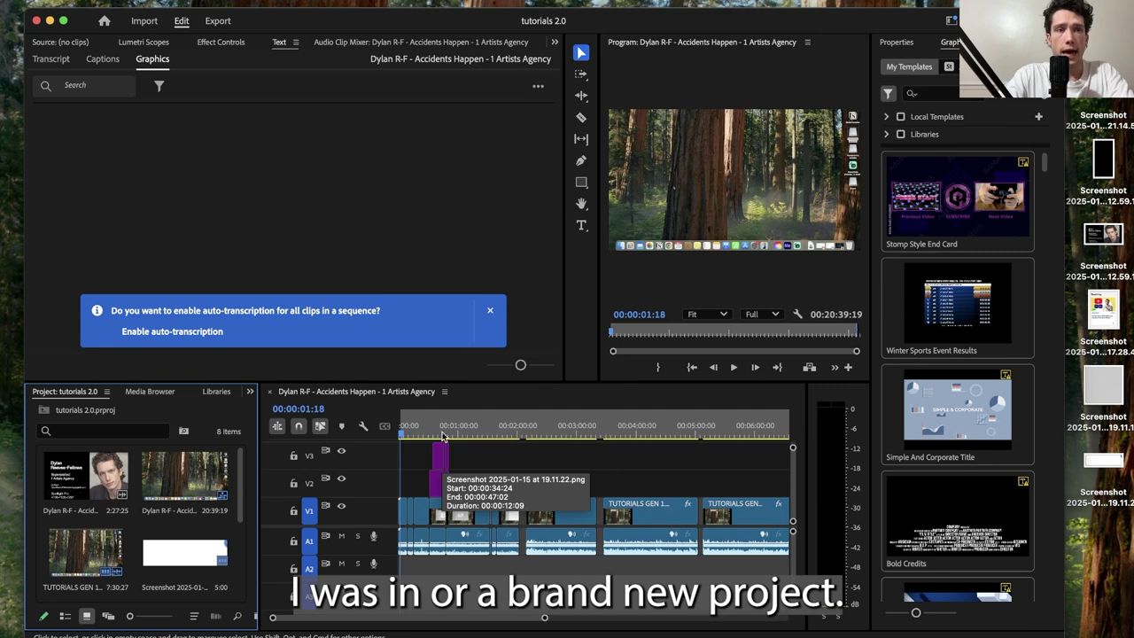
pyautogui.click(416, 0)
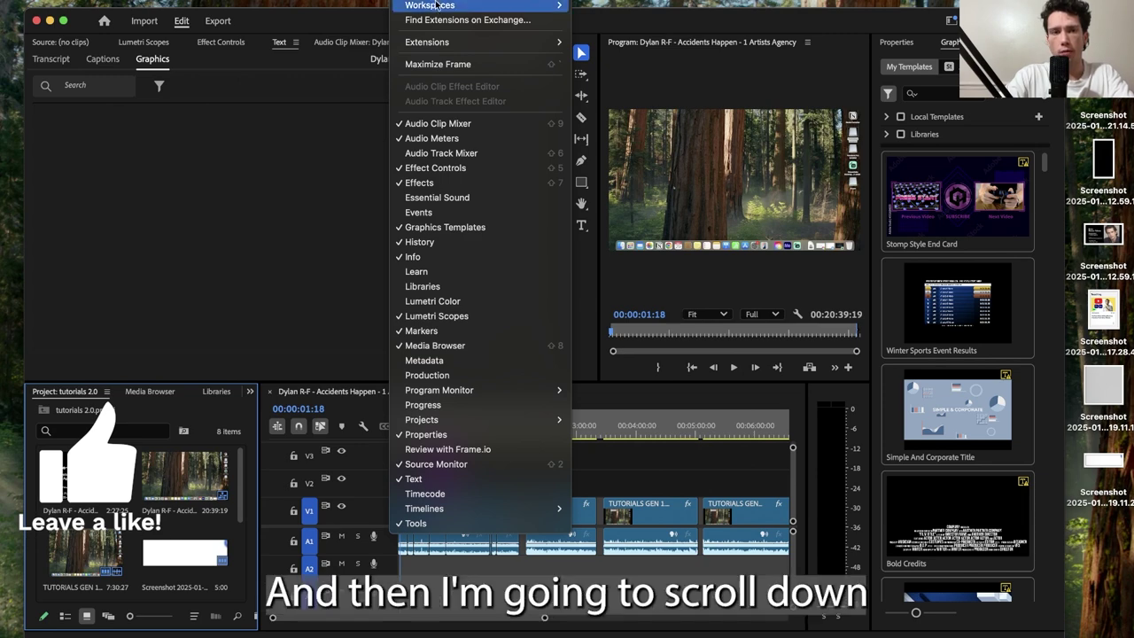
pyautogui.moveTo(441, 45)
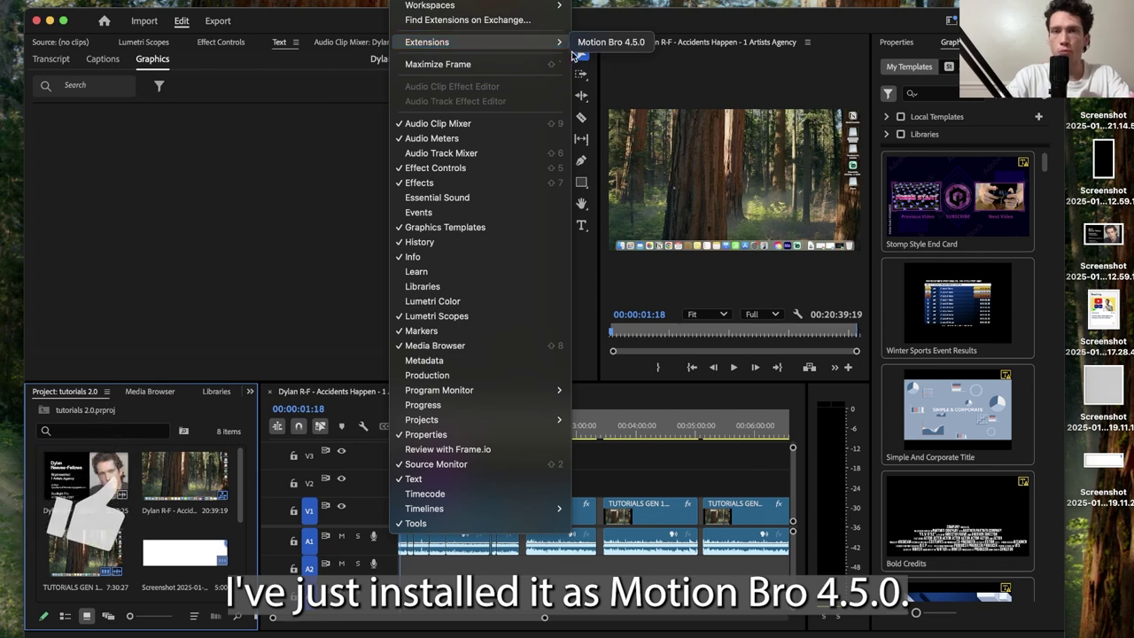
pyautogui.click(605, 42)
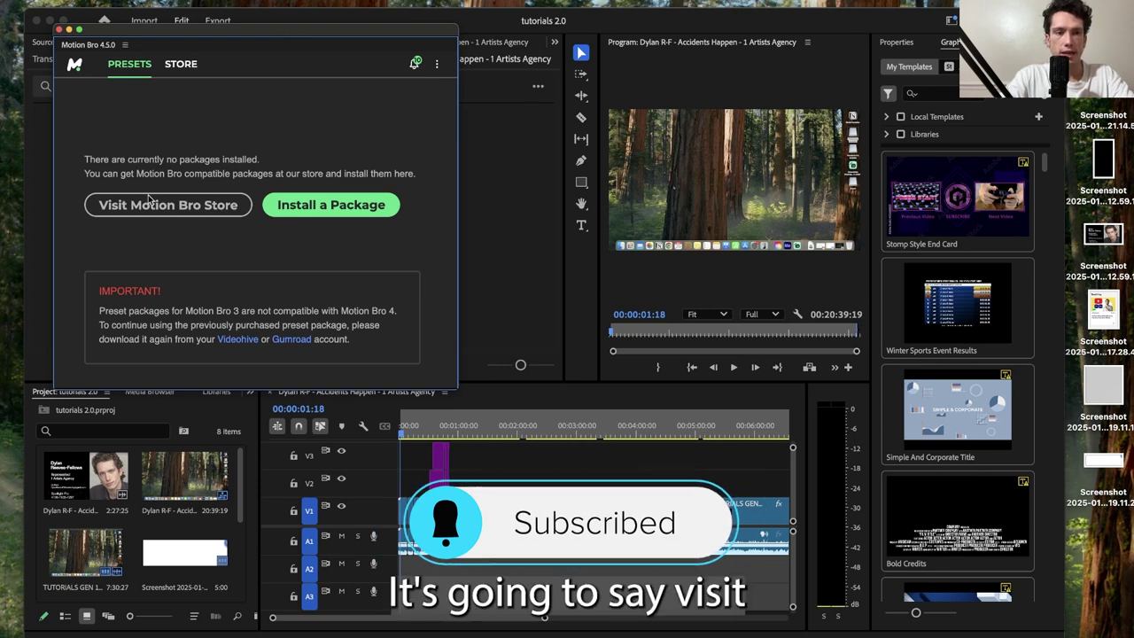
# - Start Install Package and browse to the Toko Graphics 4.2 for Premiere Pro folder
pyautogui.click(320, 205)
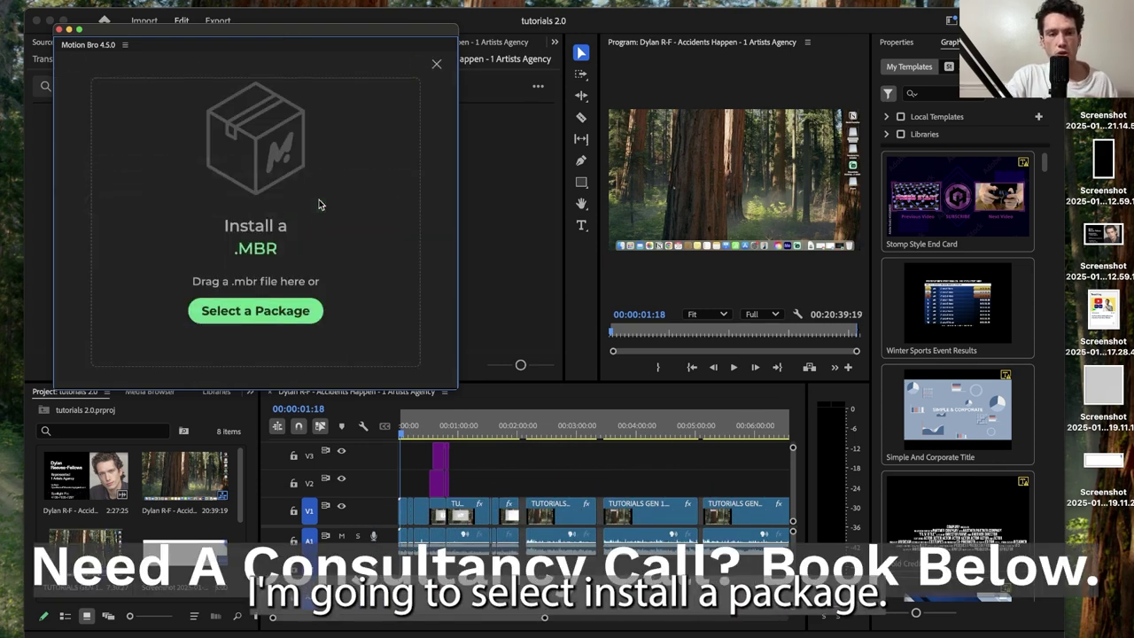
pyautogui.click(255, 311)
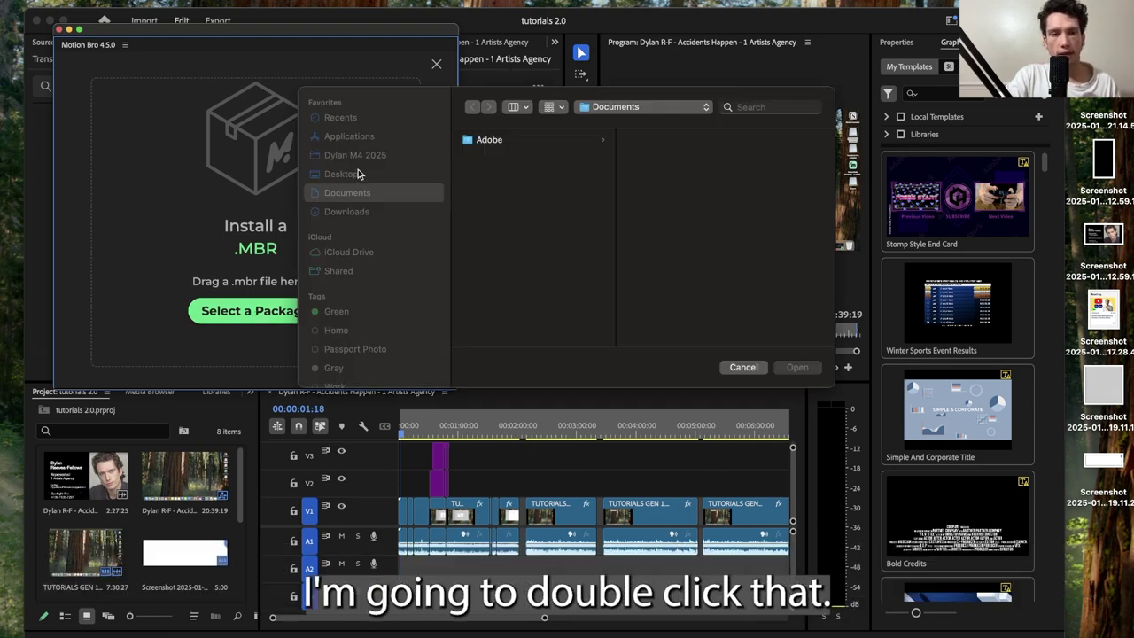
pyautogui.click(357, 158)
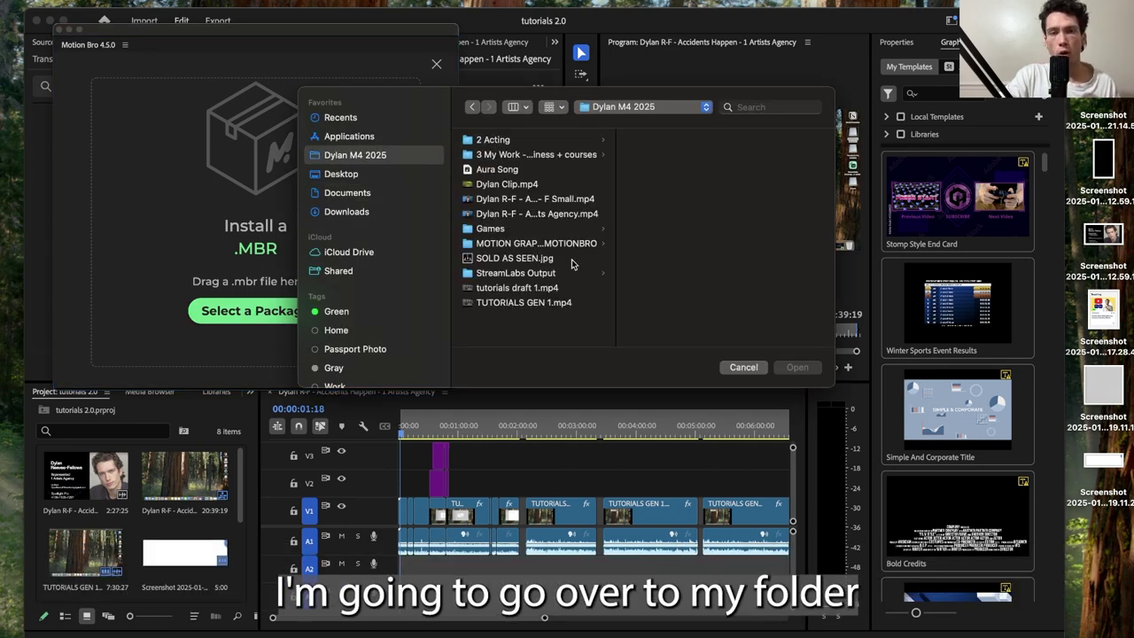
pyautogui.click(549, 243)
pyautogui.click(661, 153)
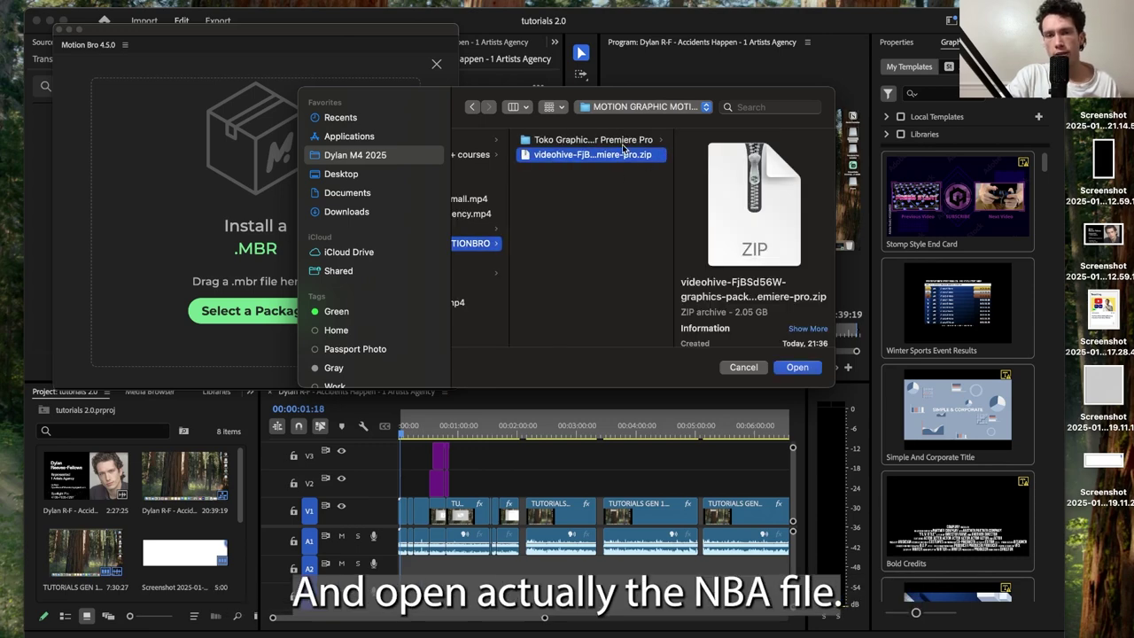
pyautogui.click(623, 142)
# - Select Toko Graphics for Premiere Pro.mbr and install it
pyautogui.scroll(1, 424, 102)
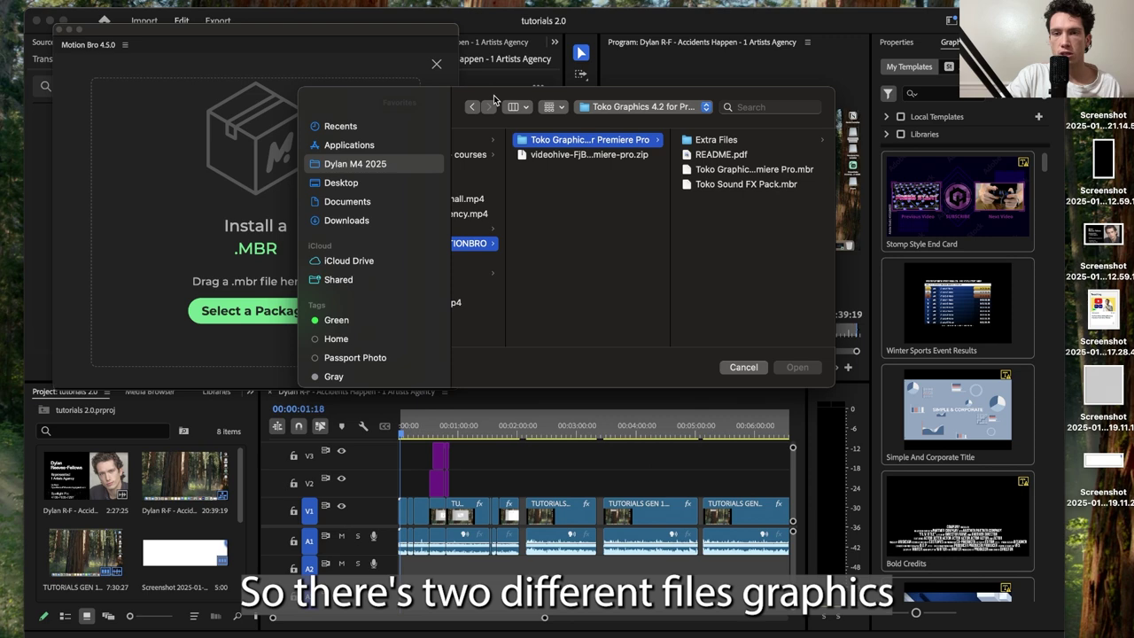
pyautogui.click(783, 180)
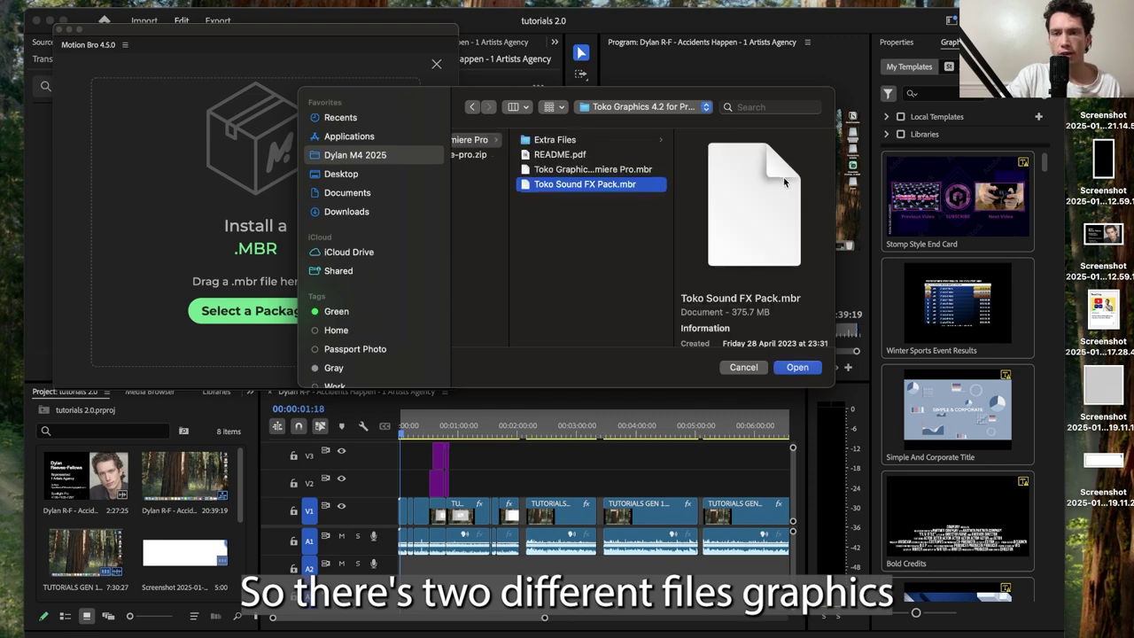
pyautogui.click(607, 168)
pyautogui.doubleClick(587, 174)
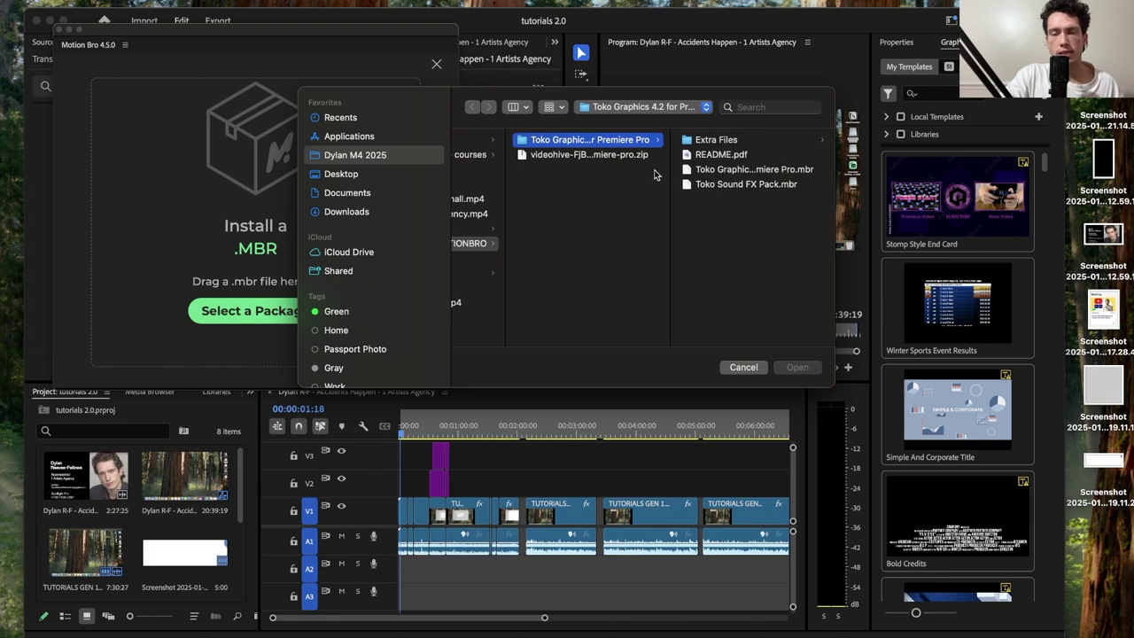
pyautogui.click(724, 169)
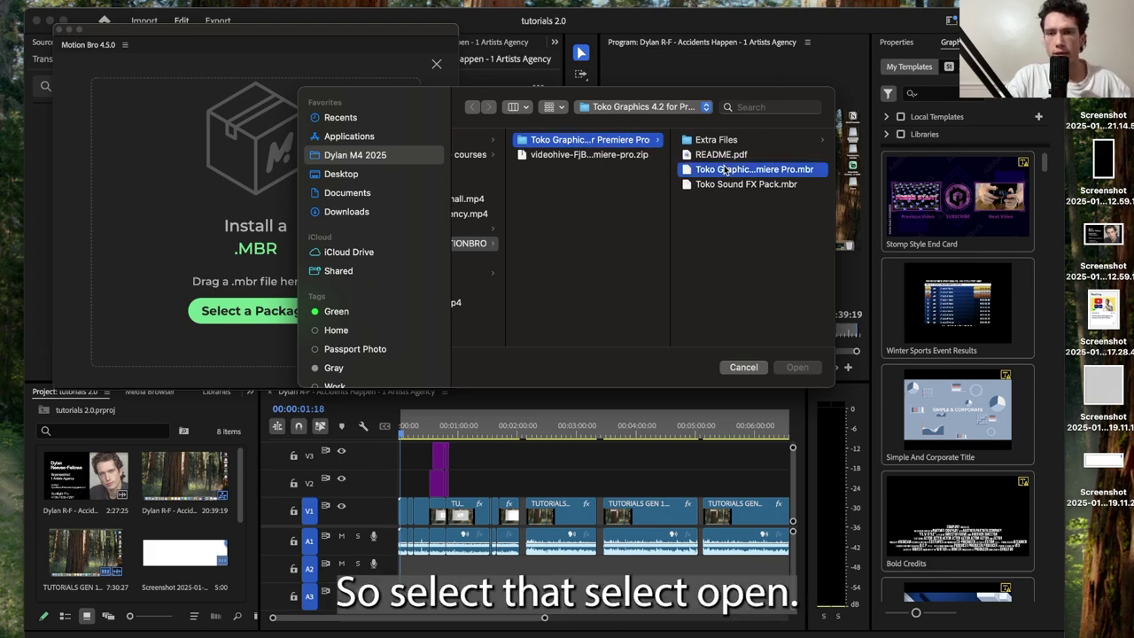
pyautogui.click(798, 367)
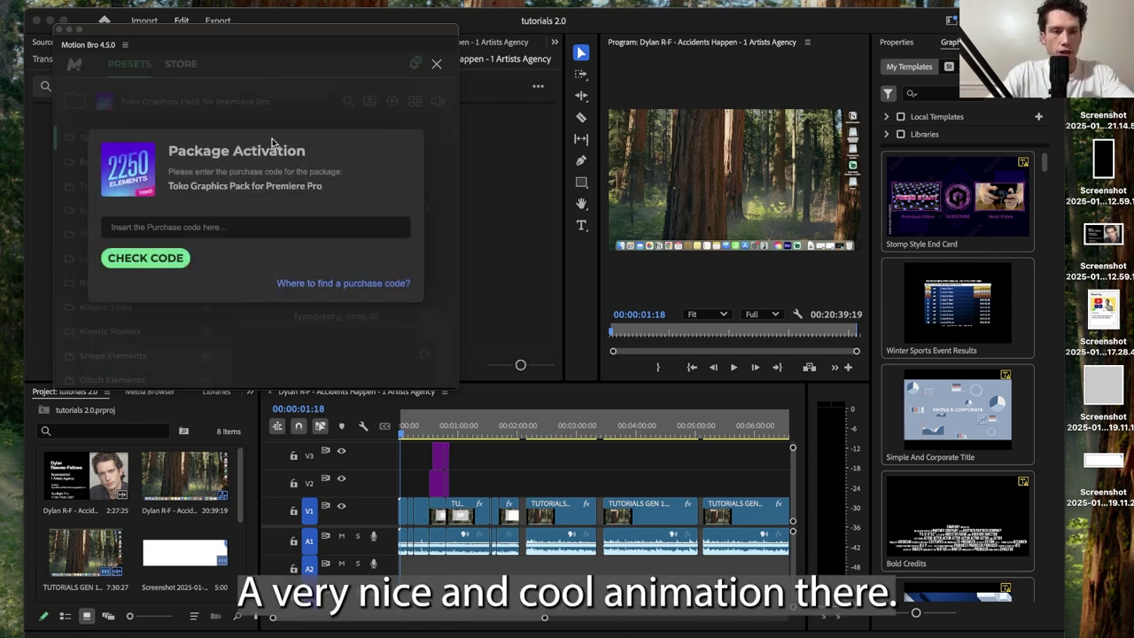
# - Enter the pack's purchase code for activation, then resize and reposition the Motion Bro window
pyautogui.click(220, 228)
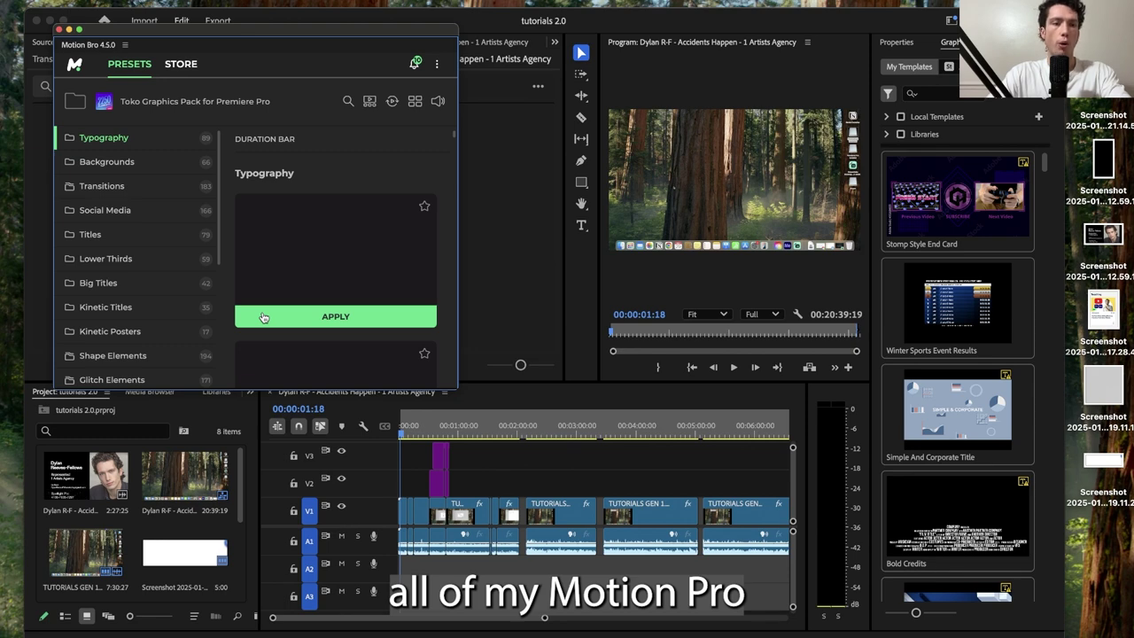
pyautogui.moveTo(458, 115); pyautogui.dragTo(449, 150)
pyautogui.moveTo(78, 30)
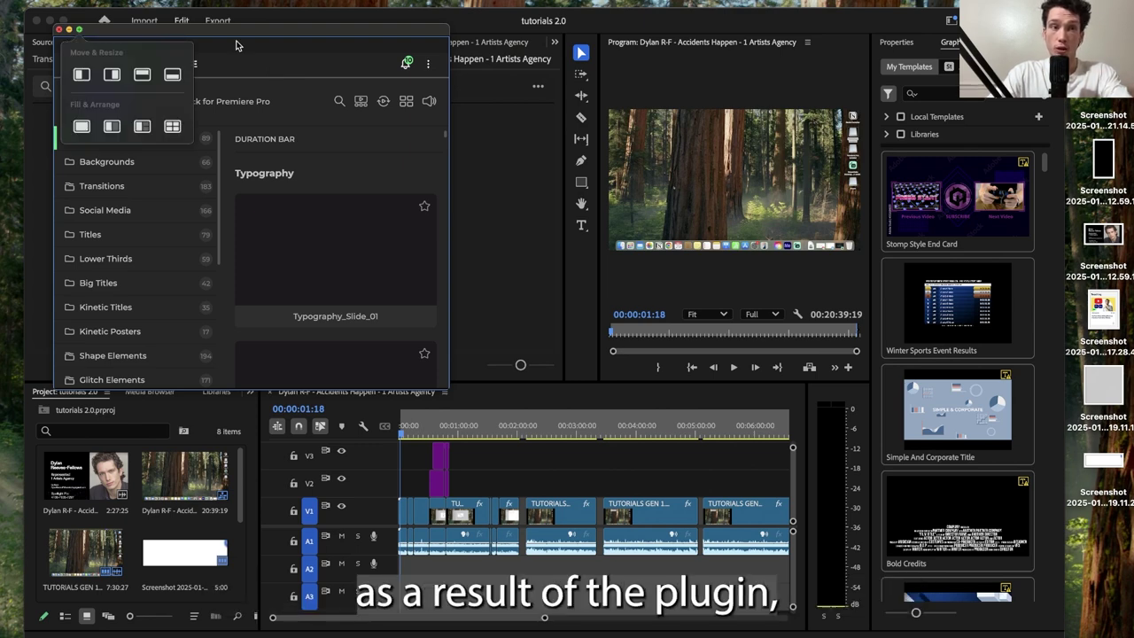
pyautogui.moveTo(231, 30); pyautogui.dragTo(259, 36)
pyautogui.scroll(-2, 363, 266)
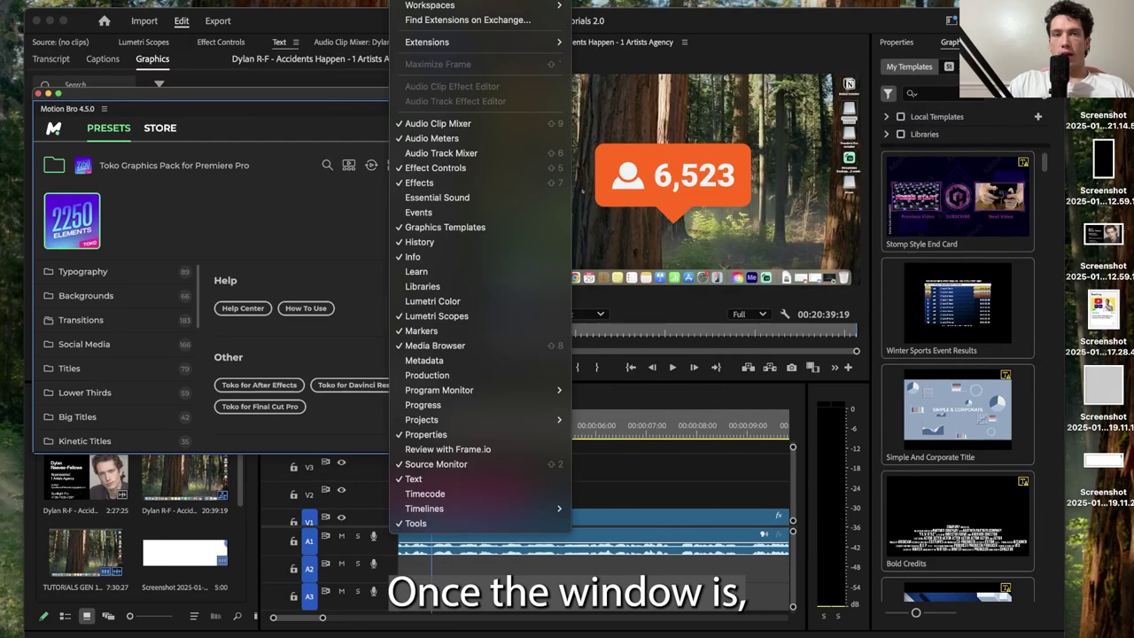
pyautogui.moveTo(447, 43)
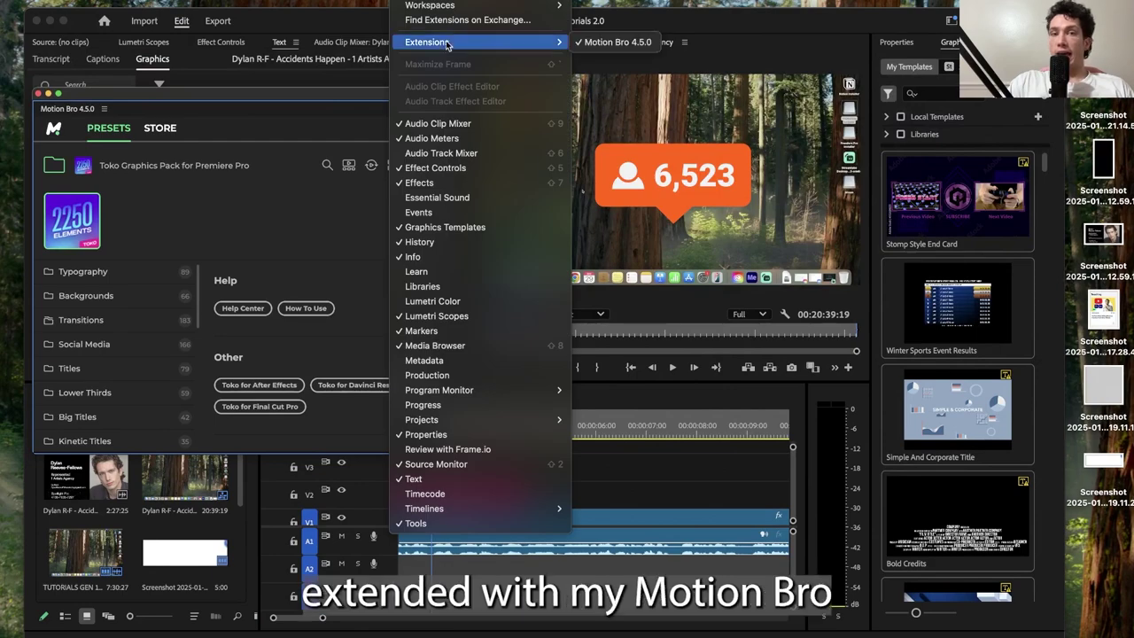
pyautogui.click(229, 201)
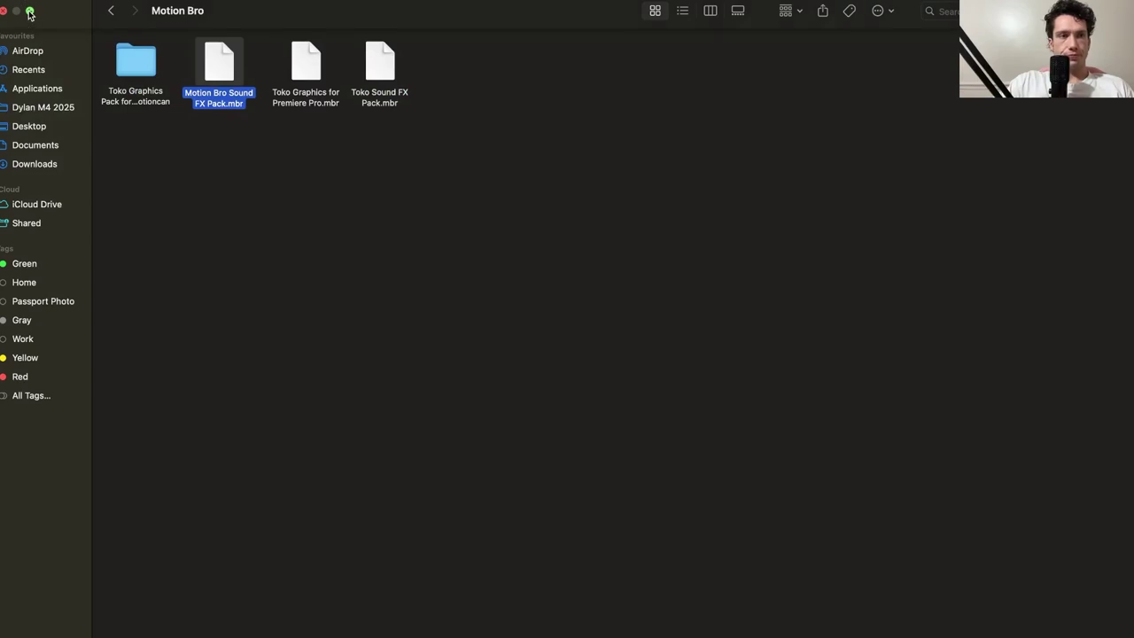
# - Exit Finder full screen and drop Motion Bro Sound FX Pack.mbr onto the Motion Bro panel
pyautogui.click(29, 11)
pyautogui.moveTo(781, 160); pyautogui.dragTo(170, 207)
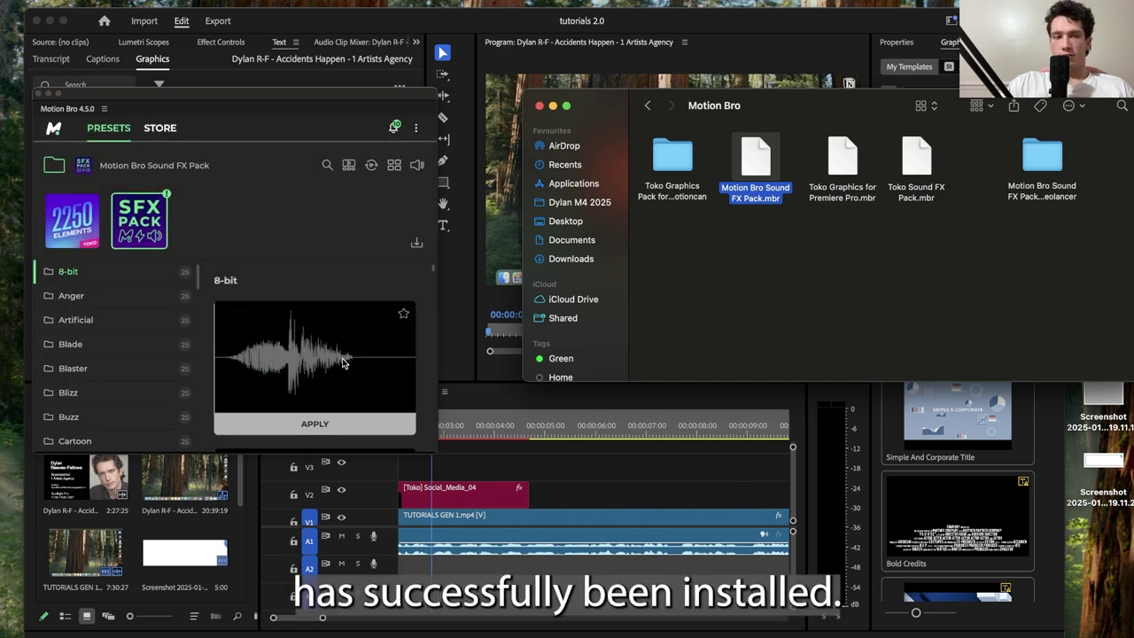
# - Close the Finder window, preview the new Sound FX Pack presets, then return to the Toko Graphics Pack
pyautogui.scroll(-15, 100, 339)
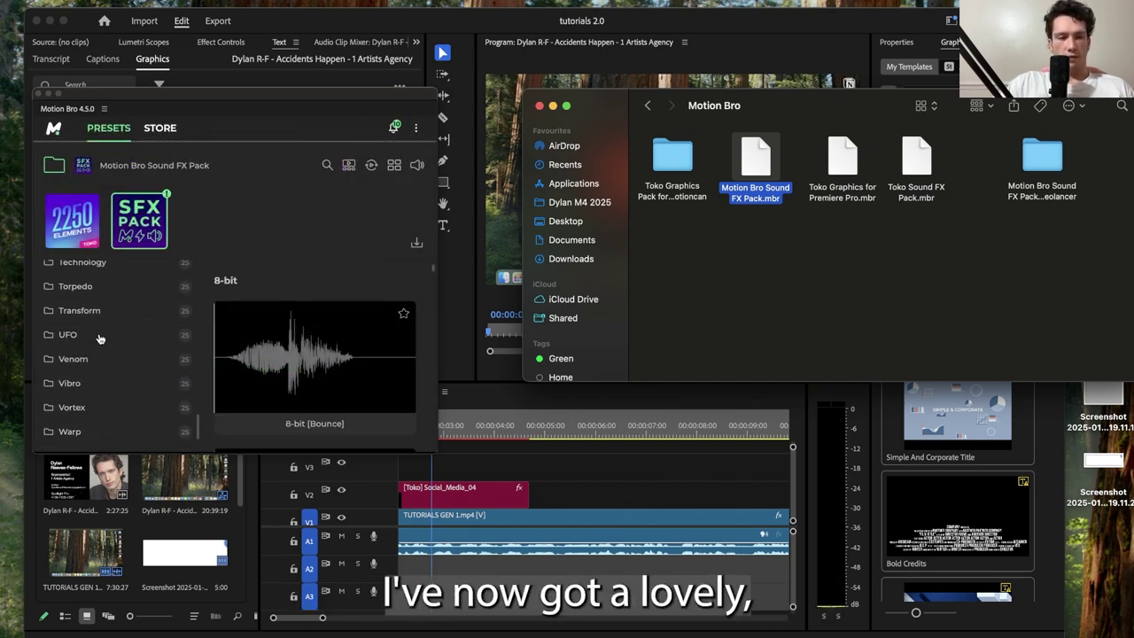
pyautogui.scroll(10, 99, 339)
pyautogui.moveTo(80, 219)
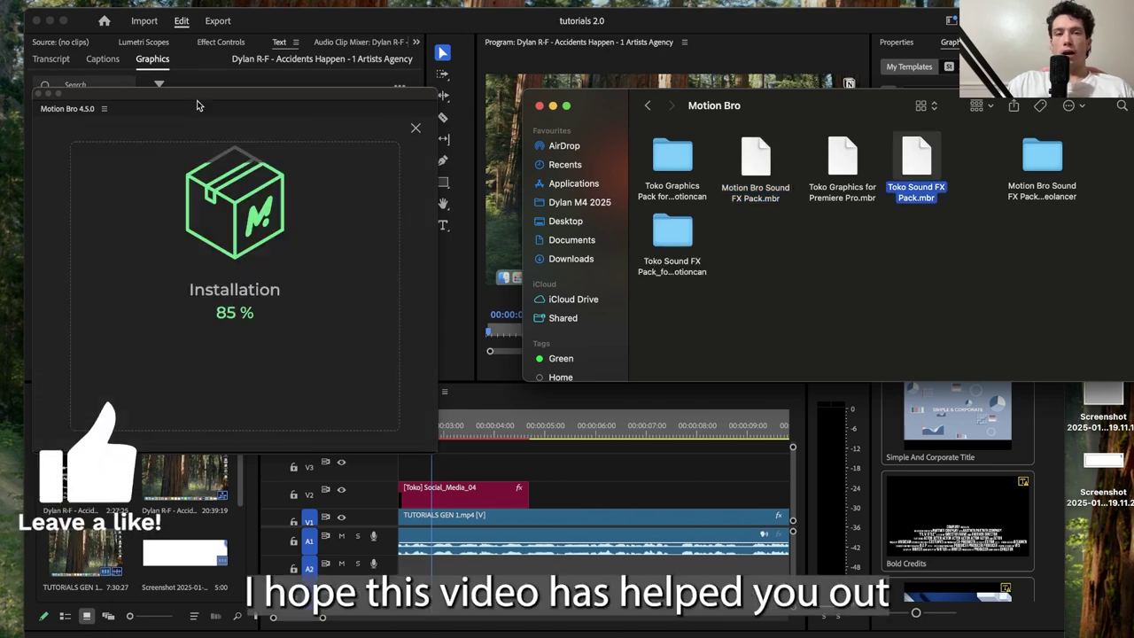
pyautogui.click(539, 105)
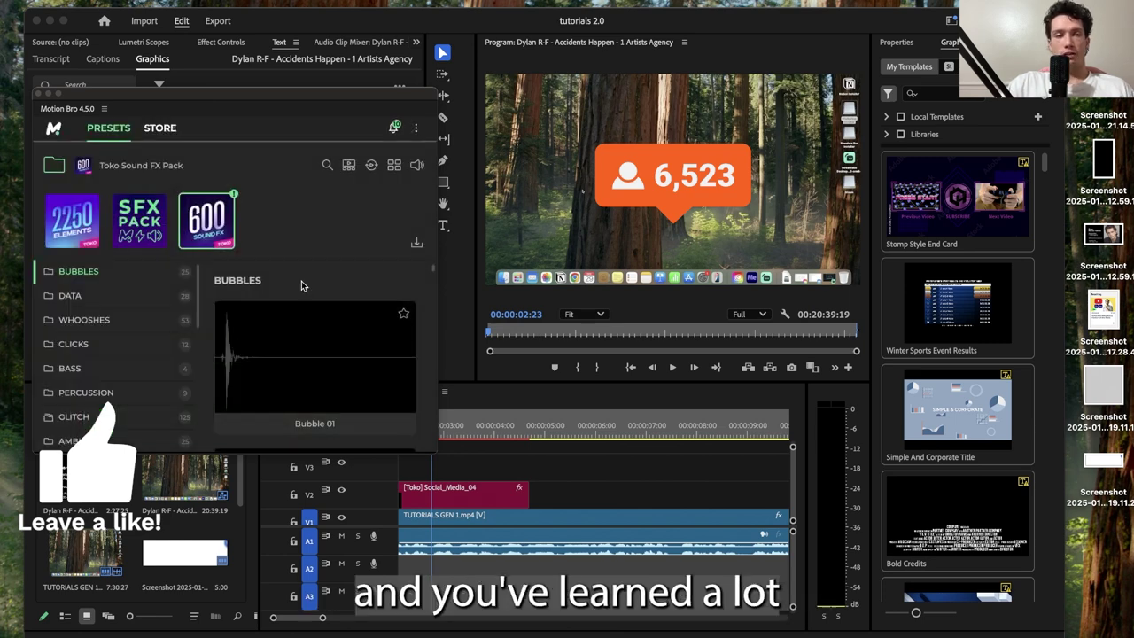
pyautogui.click(140, 220)
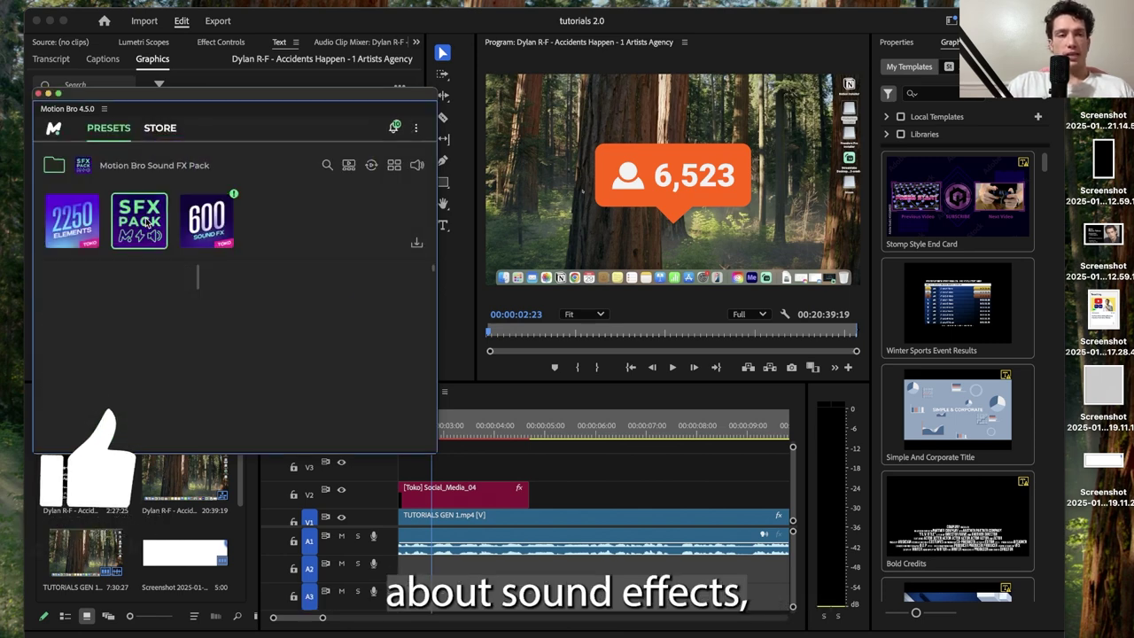
pyautogui.click(55, 221)
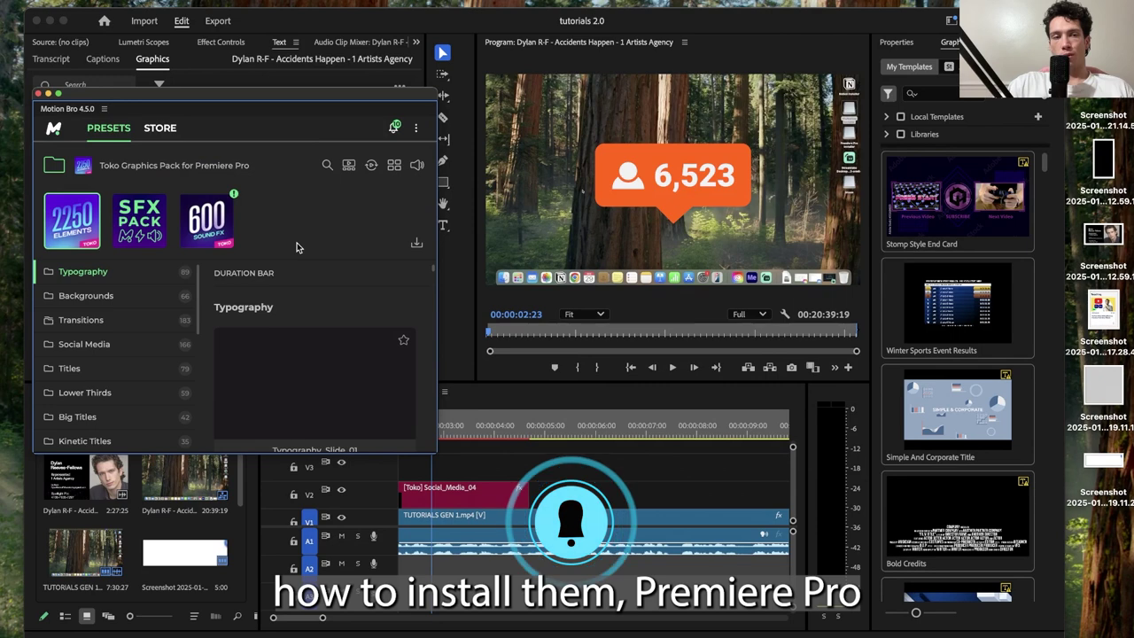